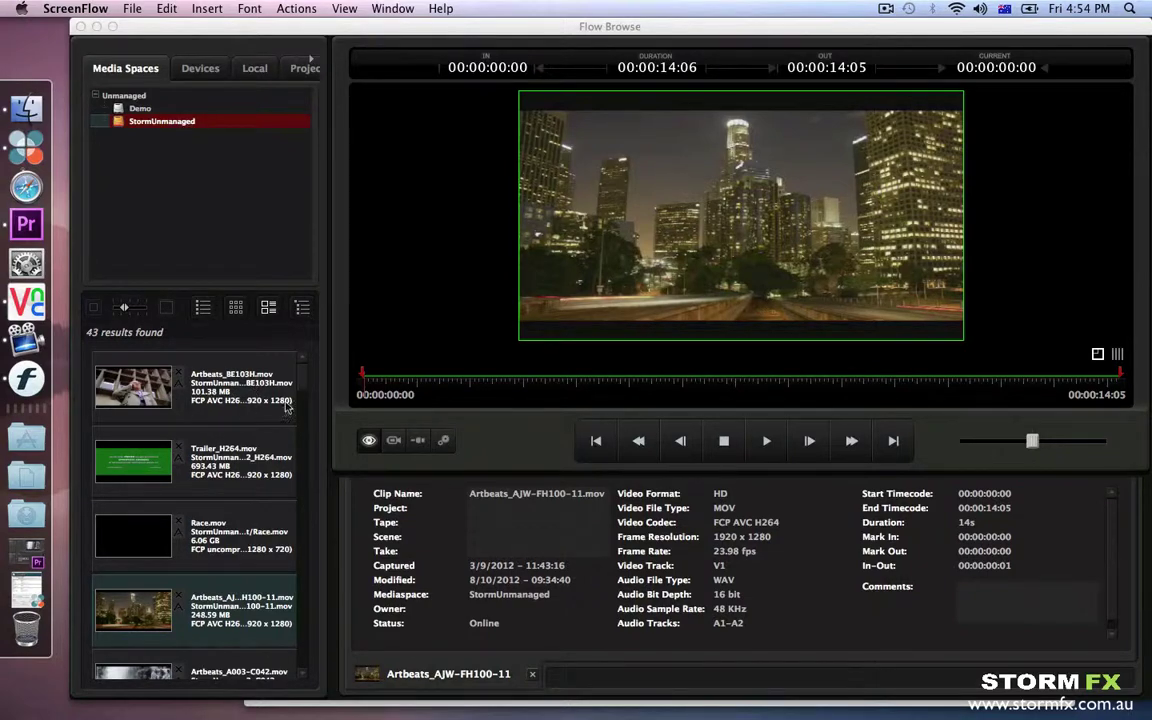
Select the Artbeats_BE103H.mov clip in Flow Browse and scrub partway through it.
left_click_drag(398, 31, 378, 5)
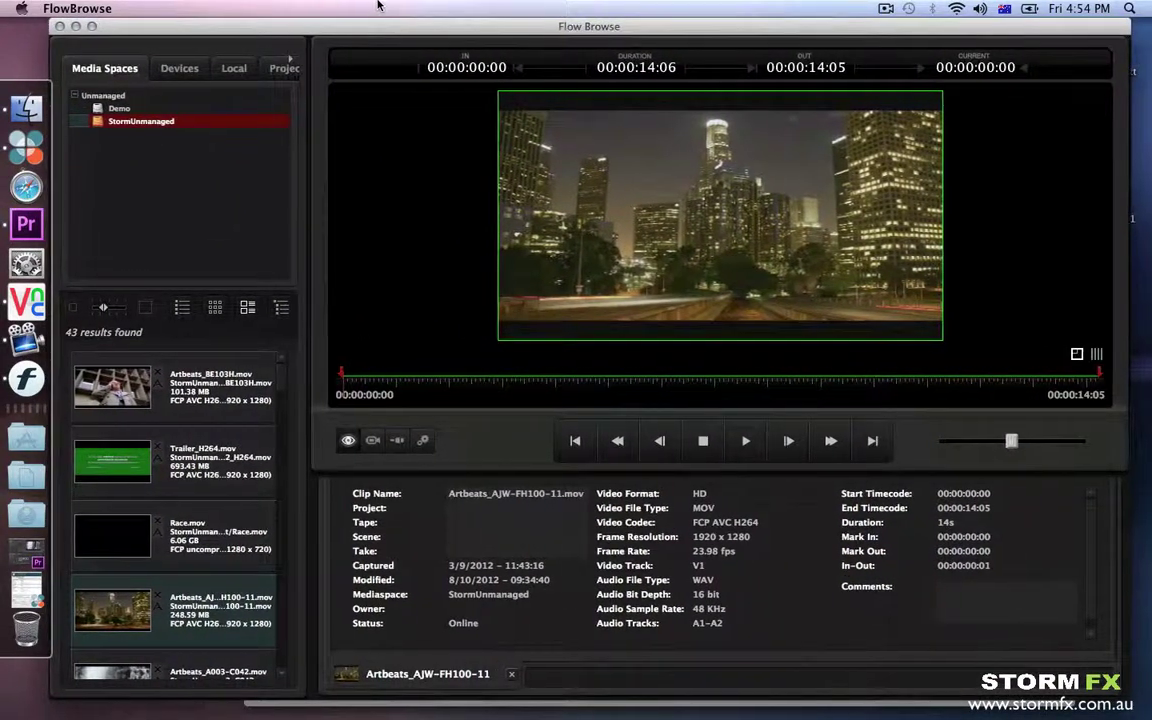
left_click(112, 391)
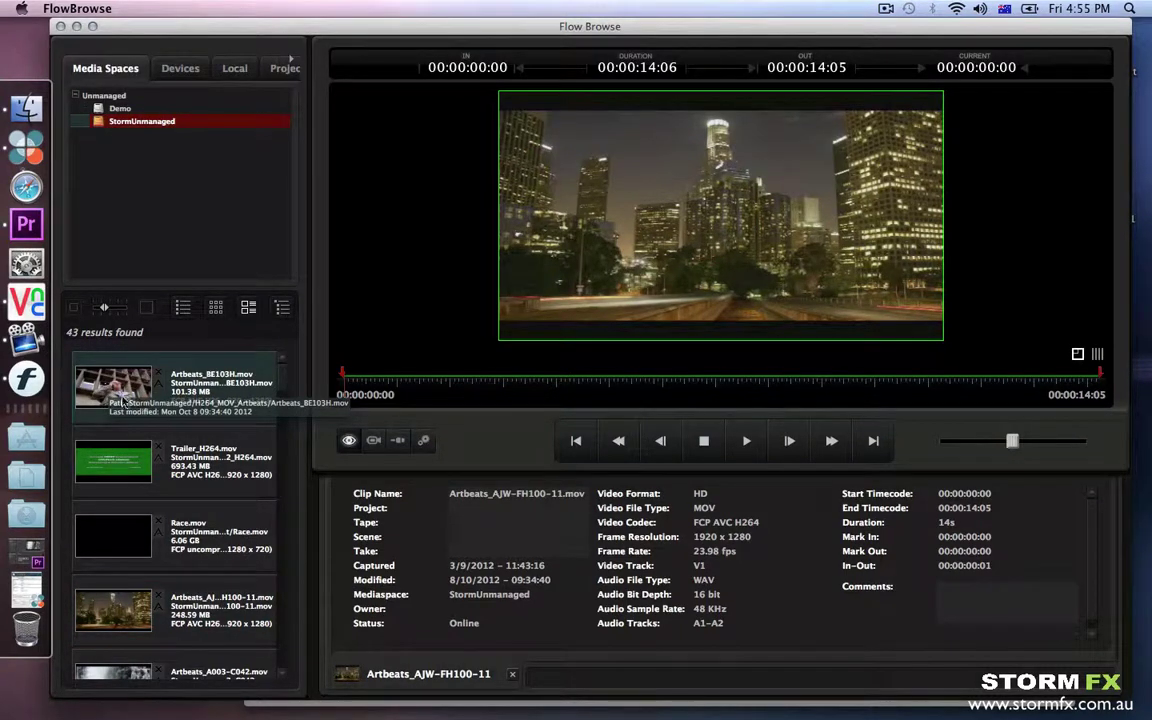
left_click_drag(373, 385, 567, 387)
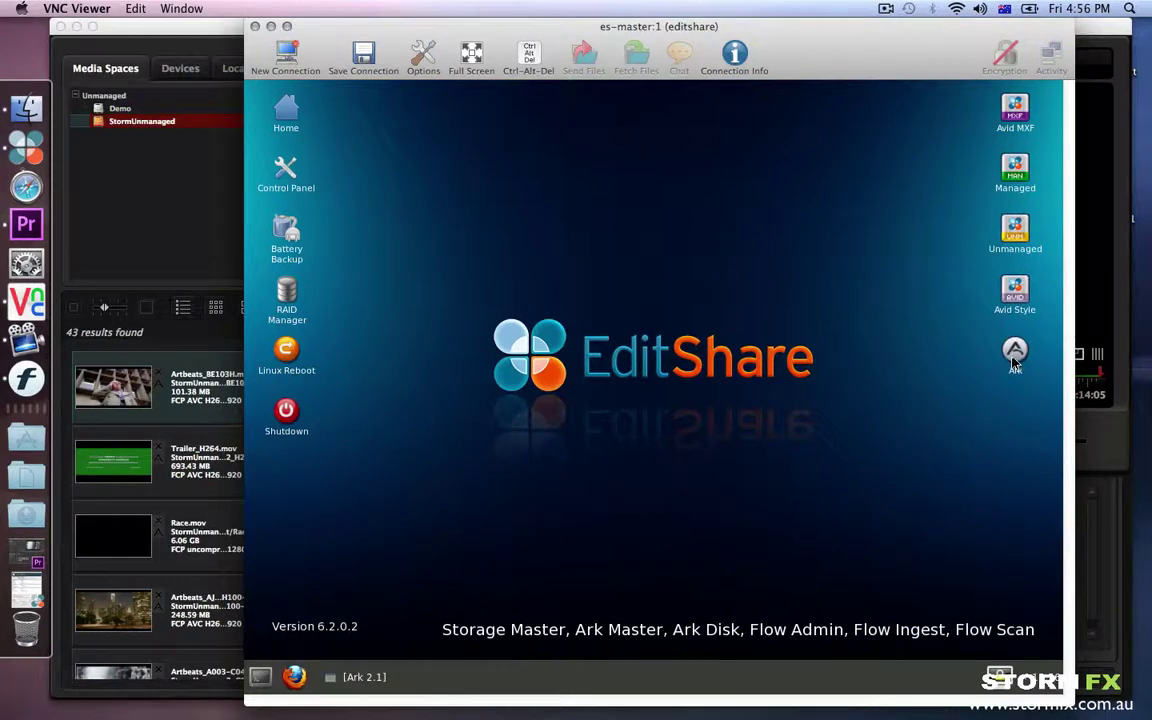
Launch EditShare Ark on the es-master server desktop and expand its Actions panel.
double_click(1015, 358)
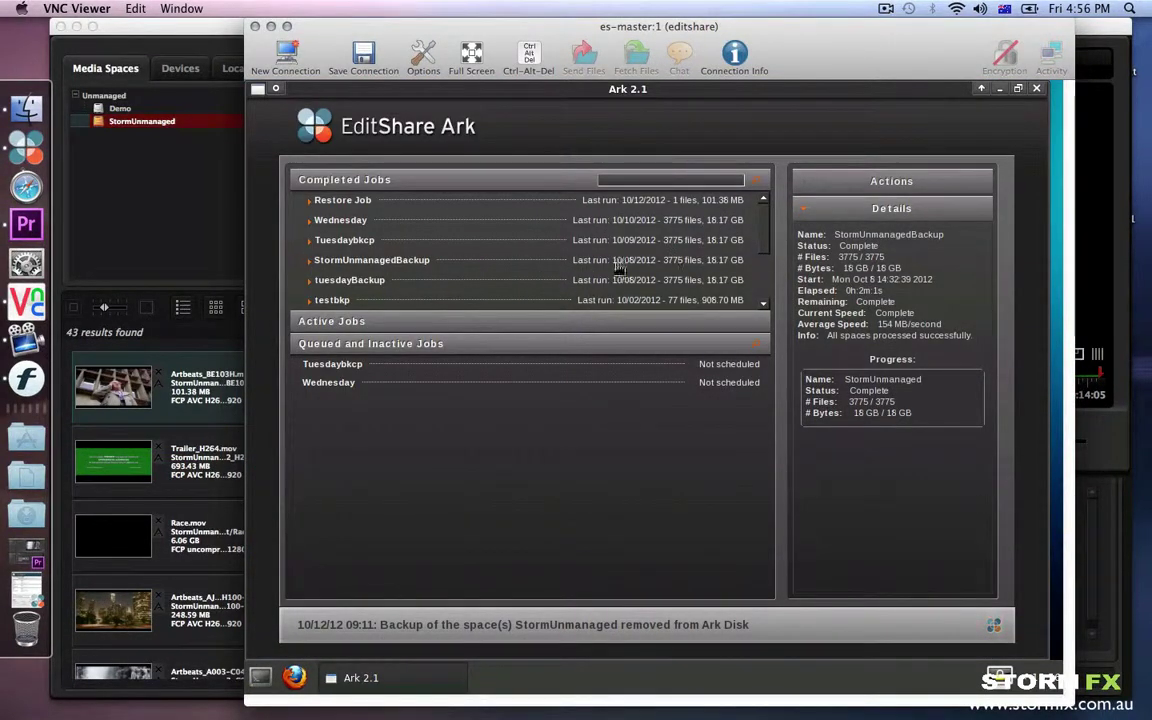
left_click(895, 182)
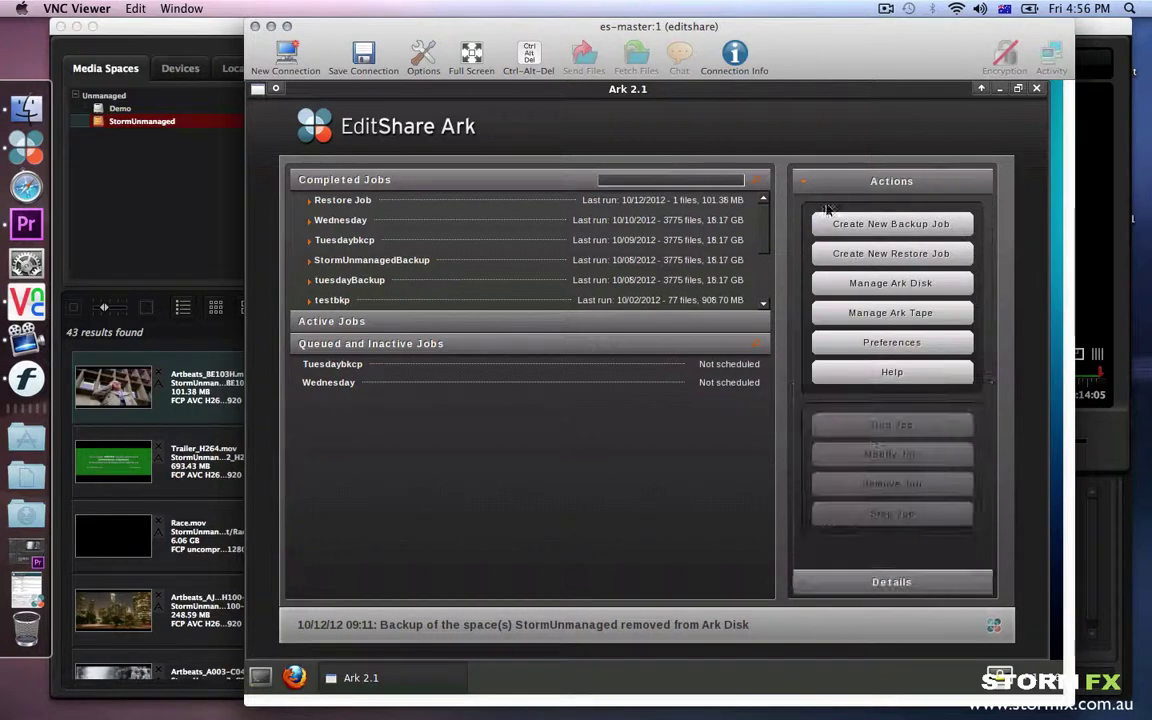
Create a new backup job named DemoBackup and leave its schedule on Manual.
left_click(874, 227)
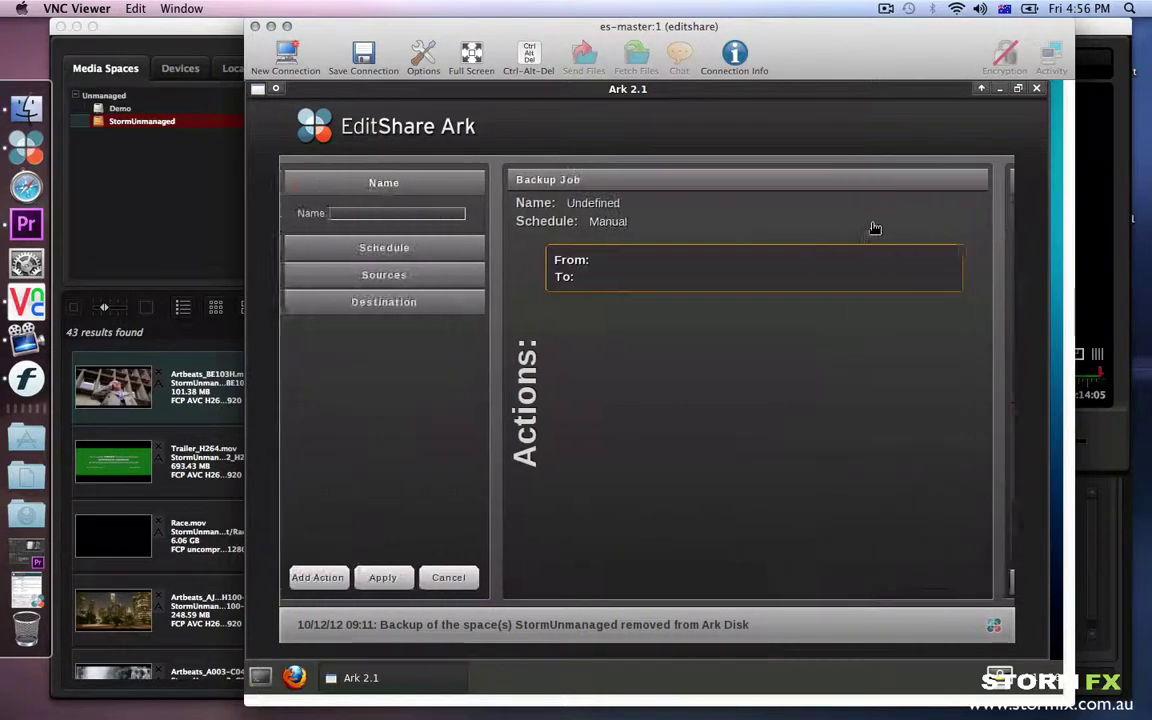
left_click(393, 212)
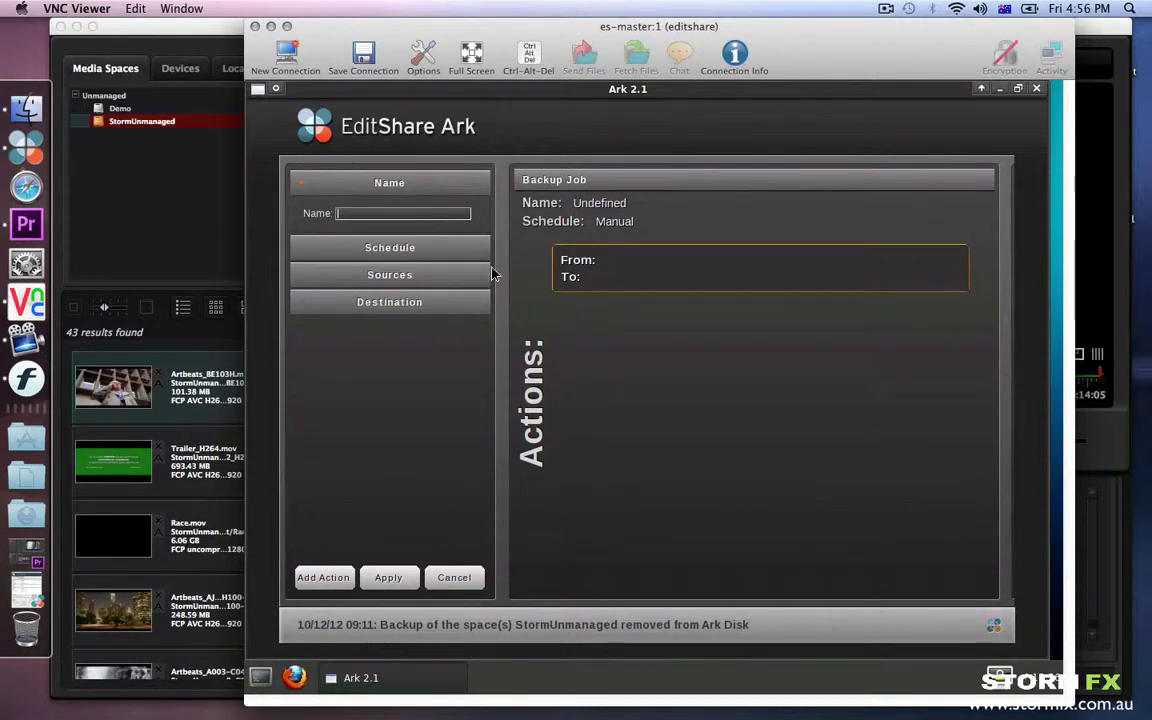
type("DemoBackup")
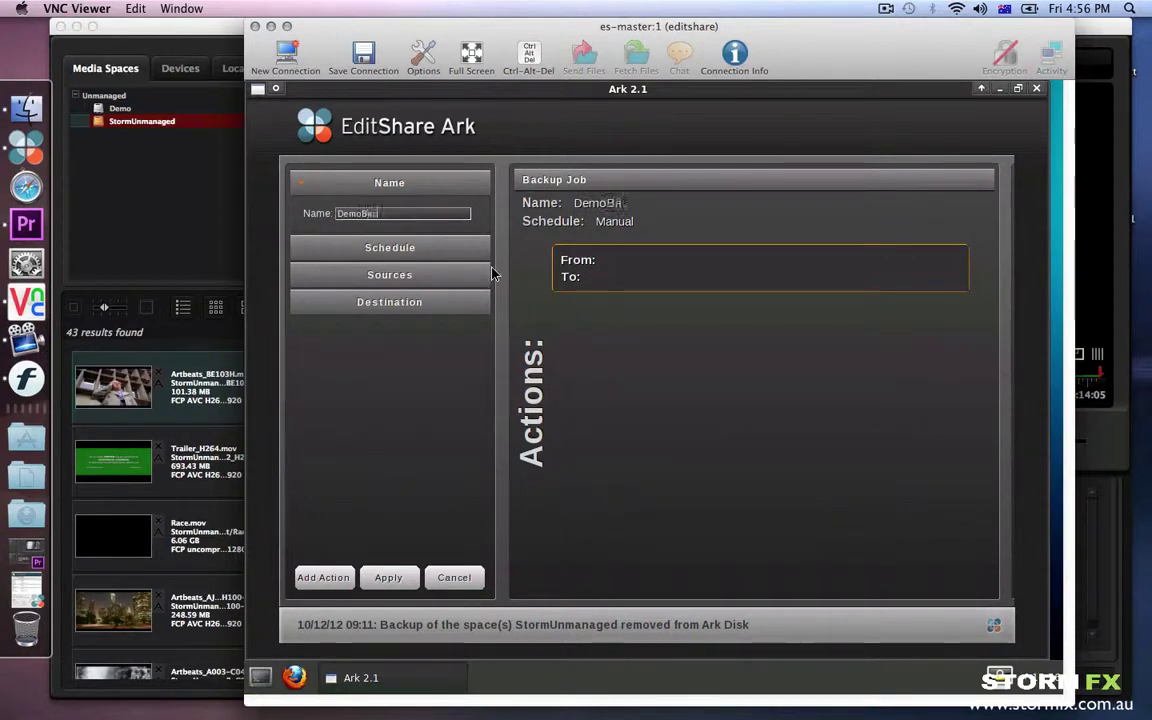
left_click(425, 251)
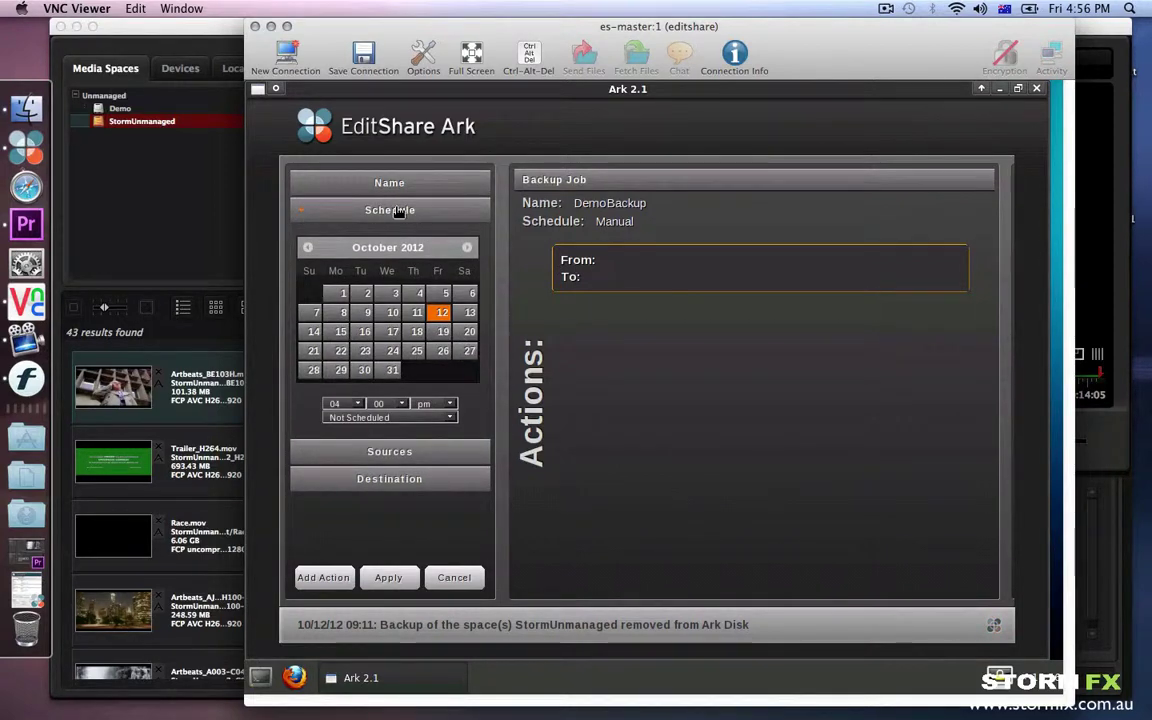
Use the RAID_1 StormUnmanaged media space as DemoBackup's source, grouped by location.
left_click(407, 458)
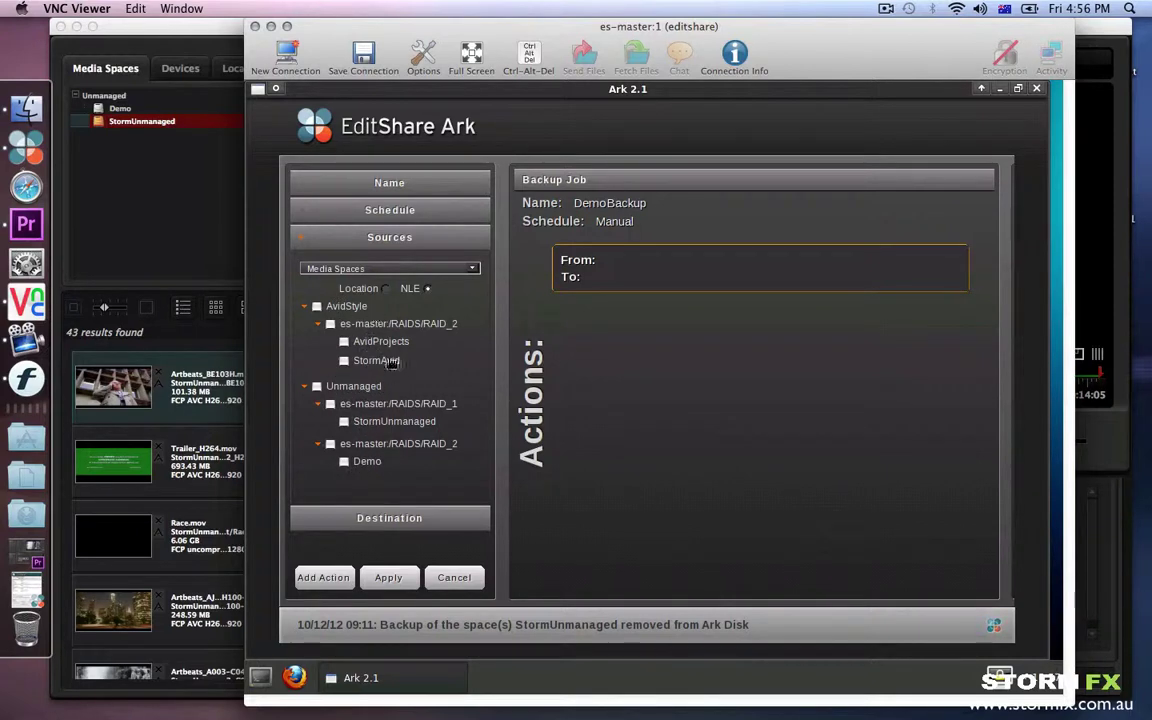
left_click(386, 290)
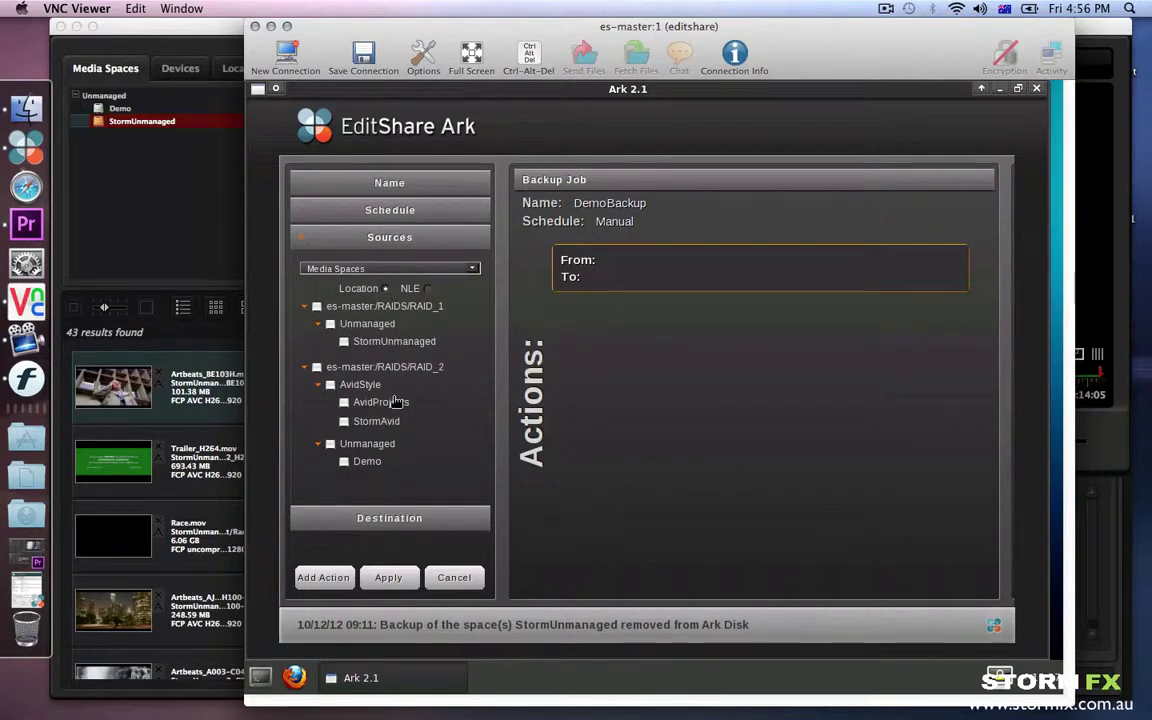
left_click(316, 306)
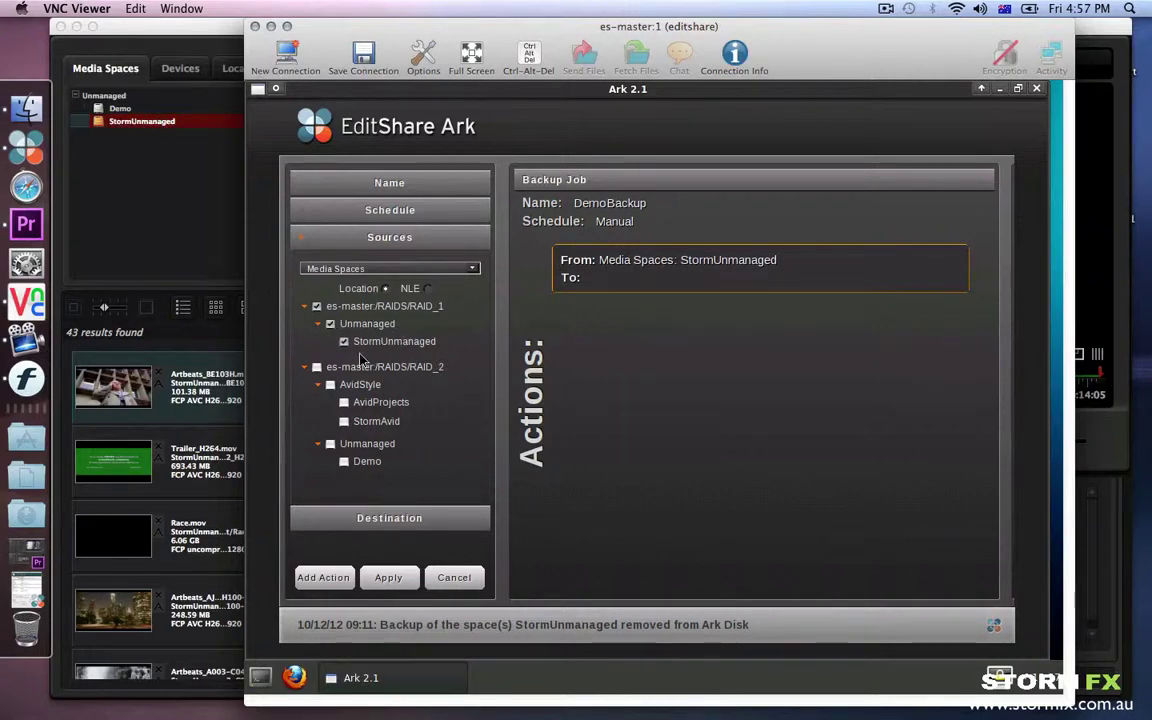
left_click(372, 465)
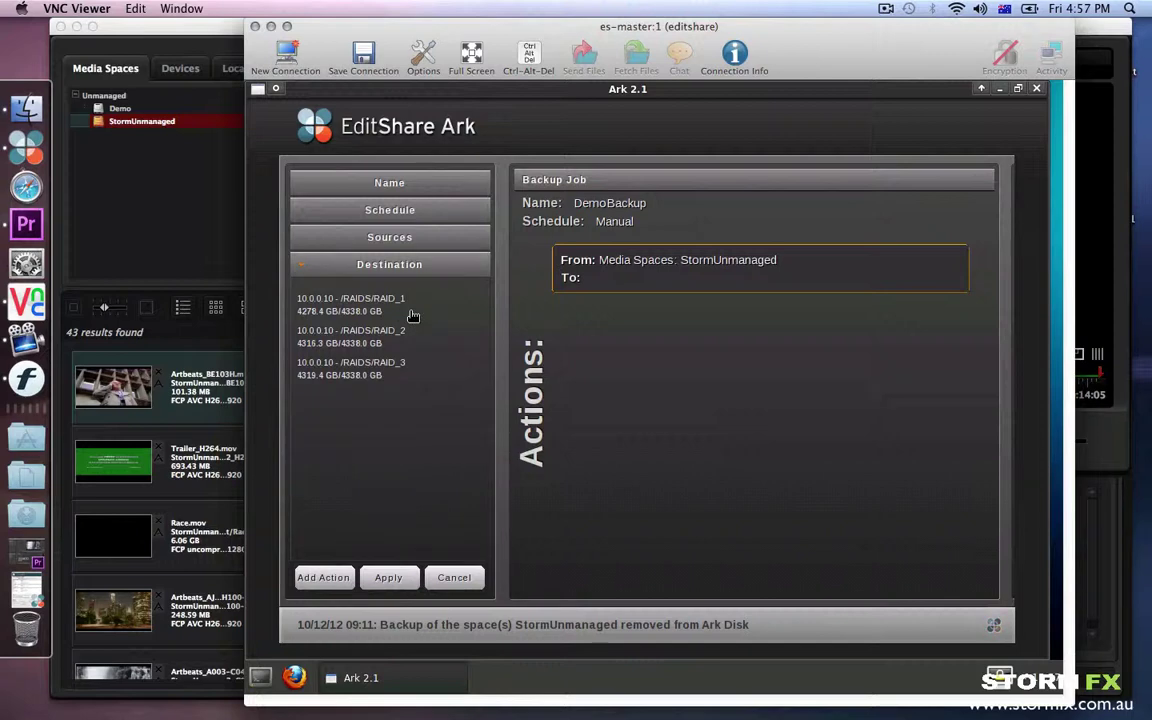
Set RAID_3 as DemoBackup's destination and apply the job.
left_click(364, 378)
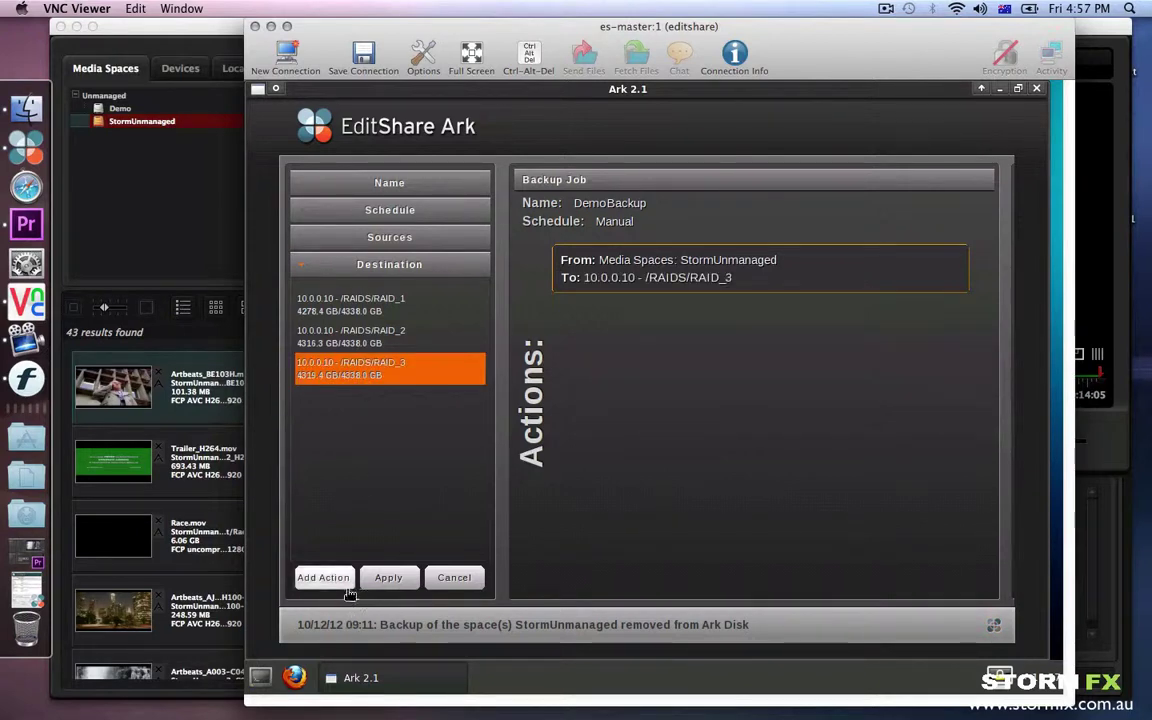
left_click(389, 580)
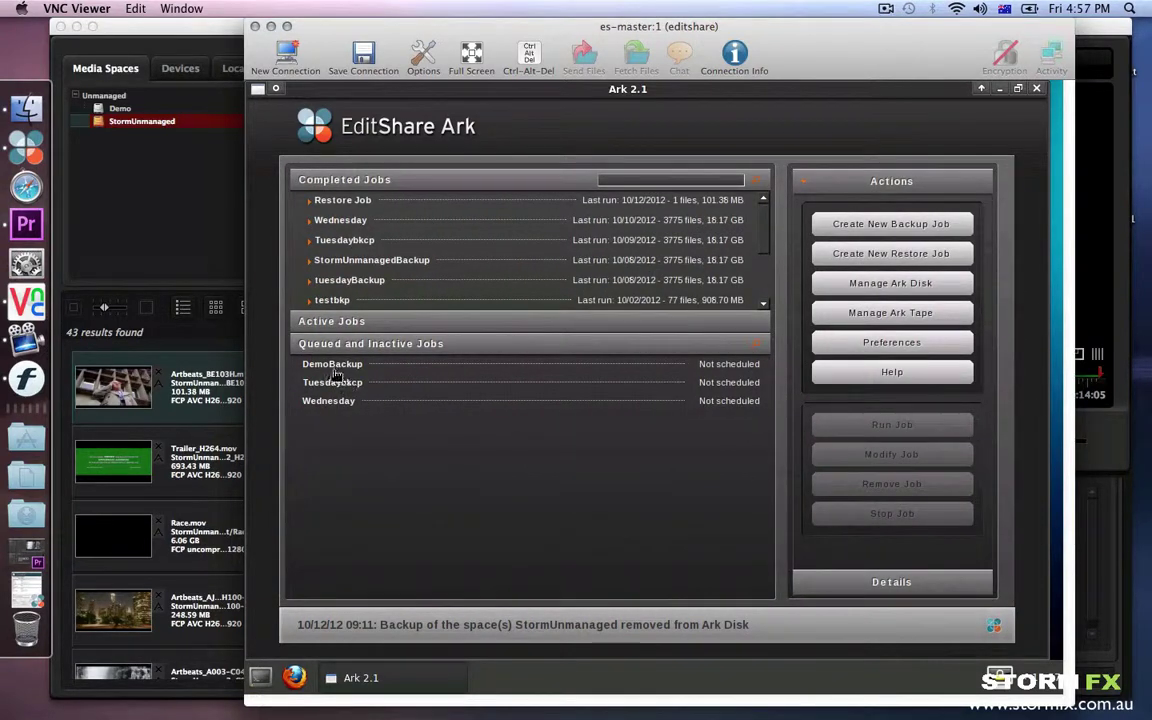
Run the queued DemoBackup job in Ark.
left_click(335, 366)
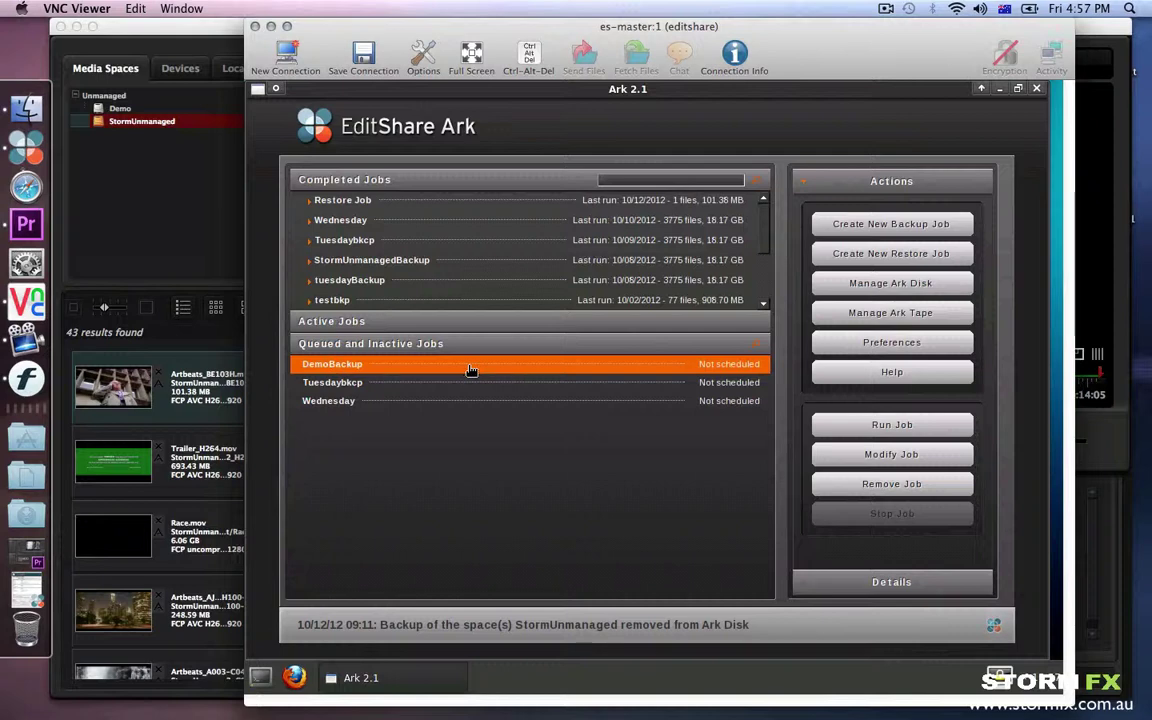
left_click(850, 425)
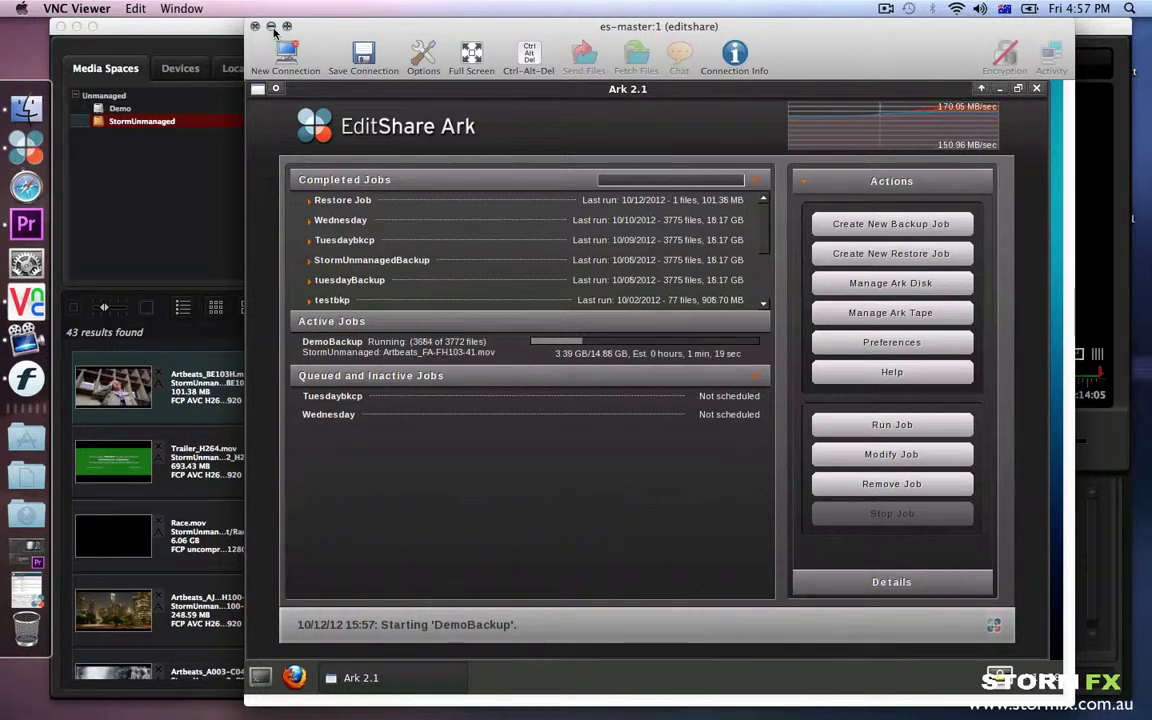
Minimize the Ark session and check that the StormUnmanaged clips now read Online, Archived.
left_click(271, 26)
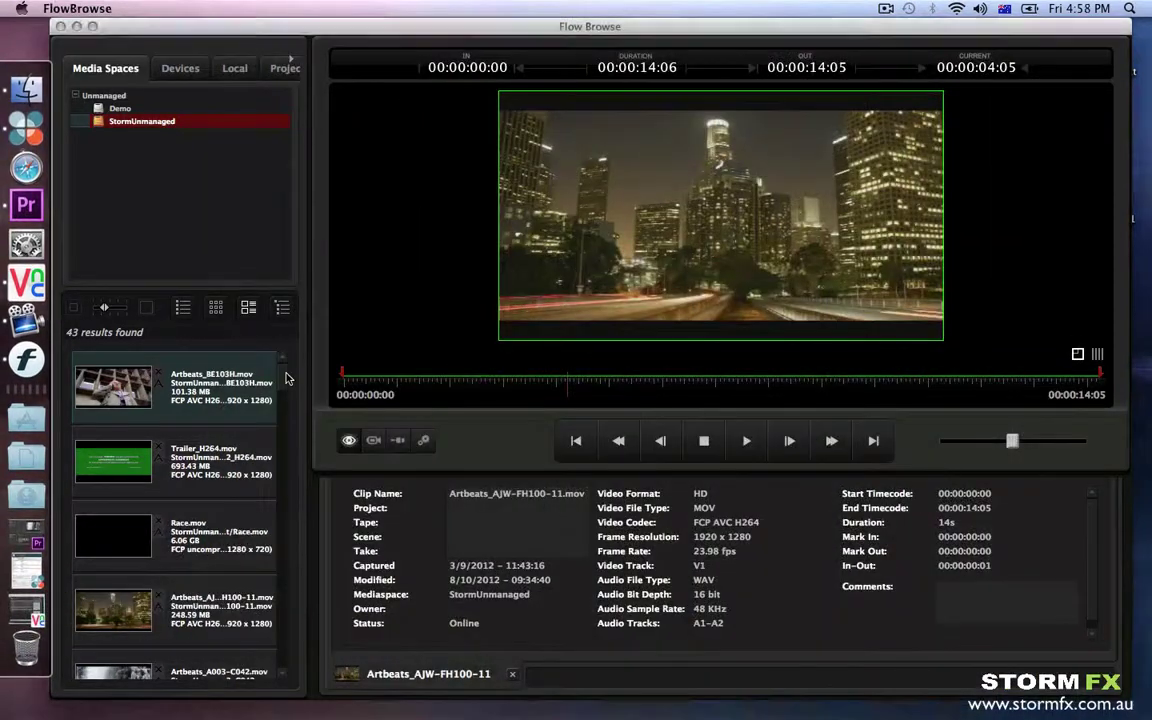
scroll(284, 383, "down", 2)
scroll(284, 381, "up", 1)
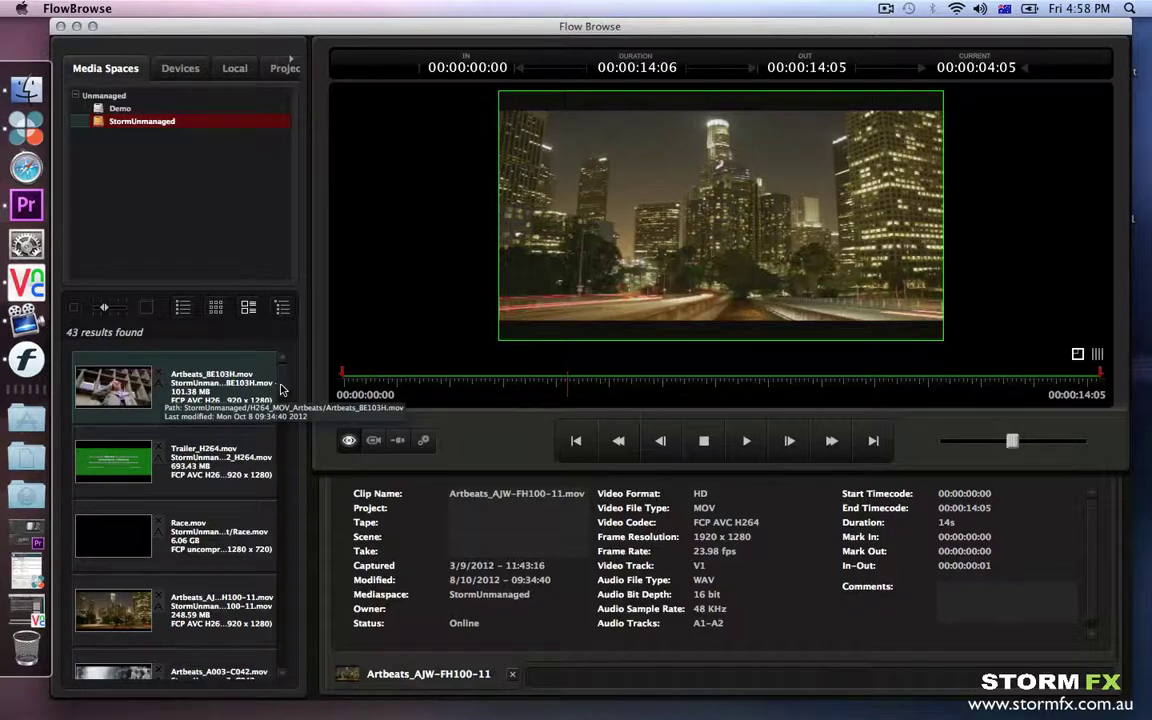
left_click_drag(282, 392, 281, 416)
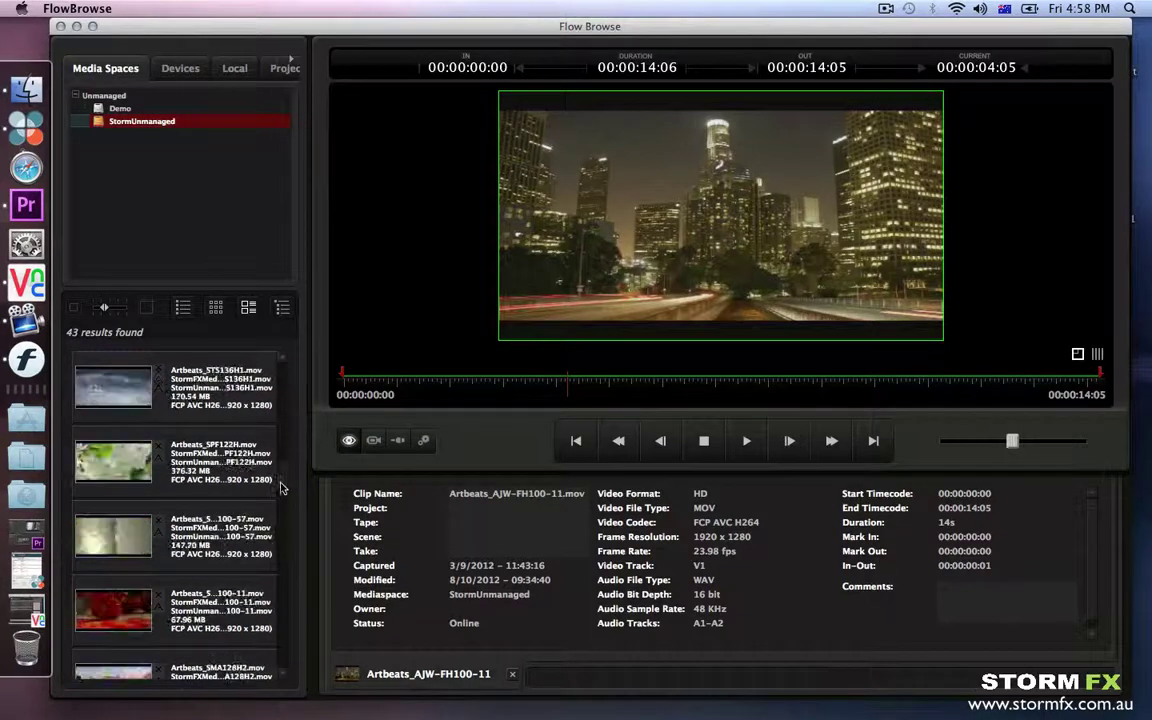
scroll(281, 488, "down", 15)
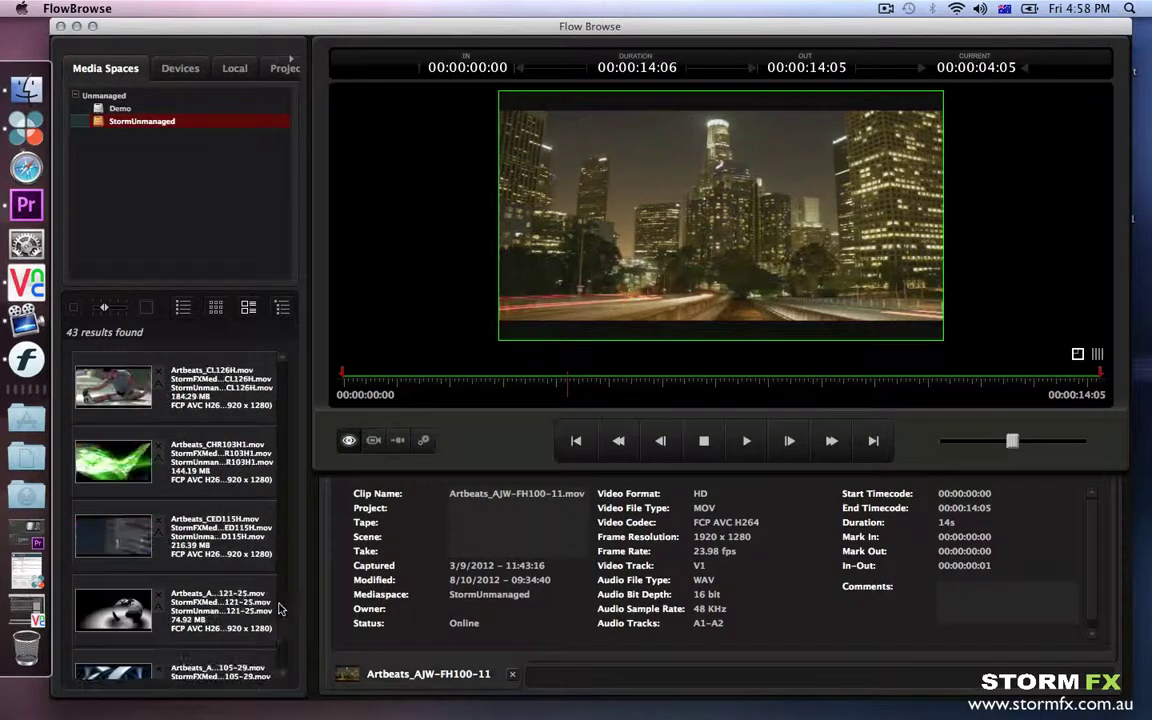
scroll(280, 500, "up", 10)
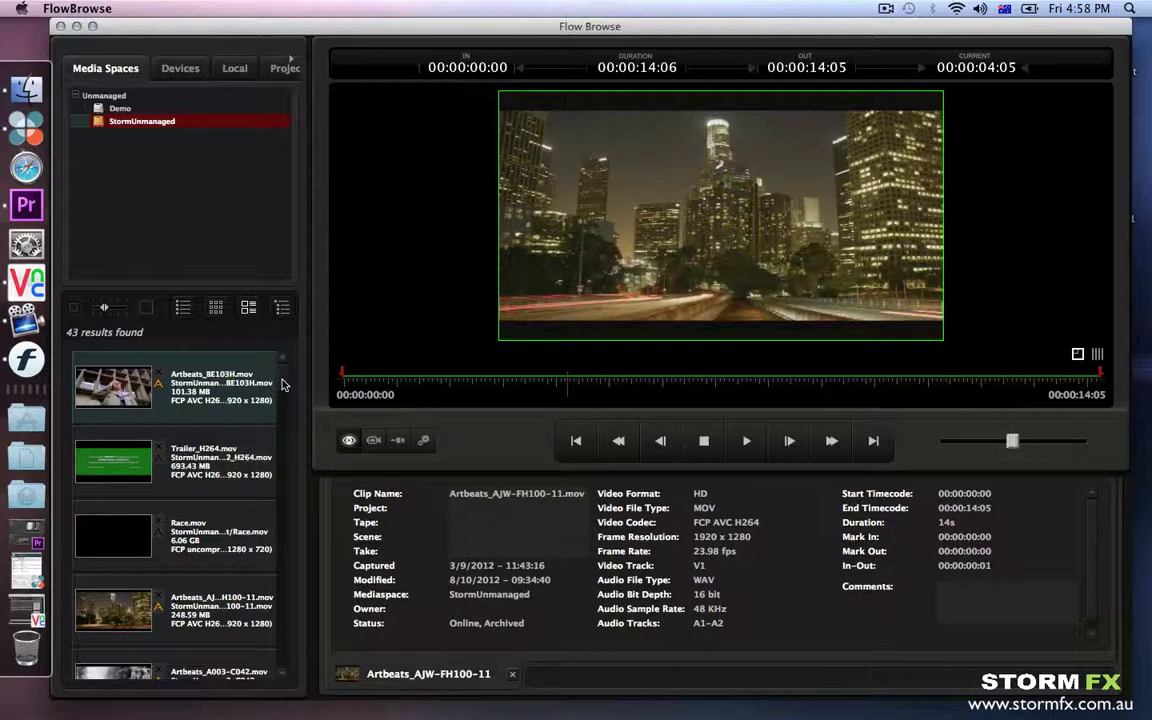
scroll(282, 387, "down", 2)
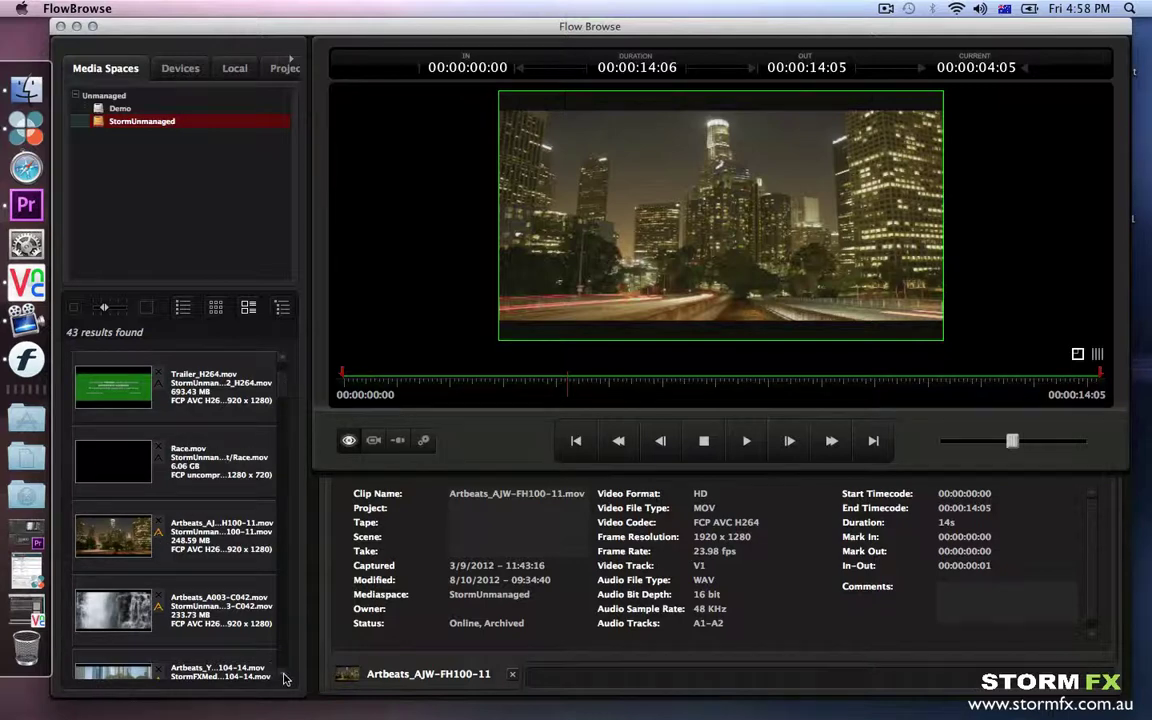
scroll(283, 679, "down", 4)
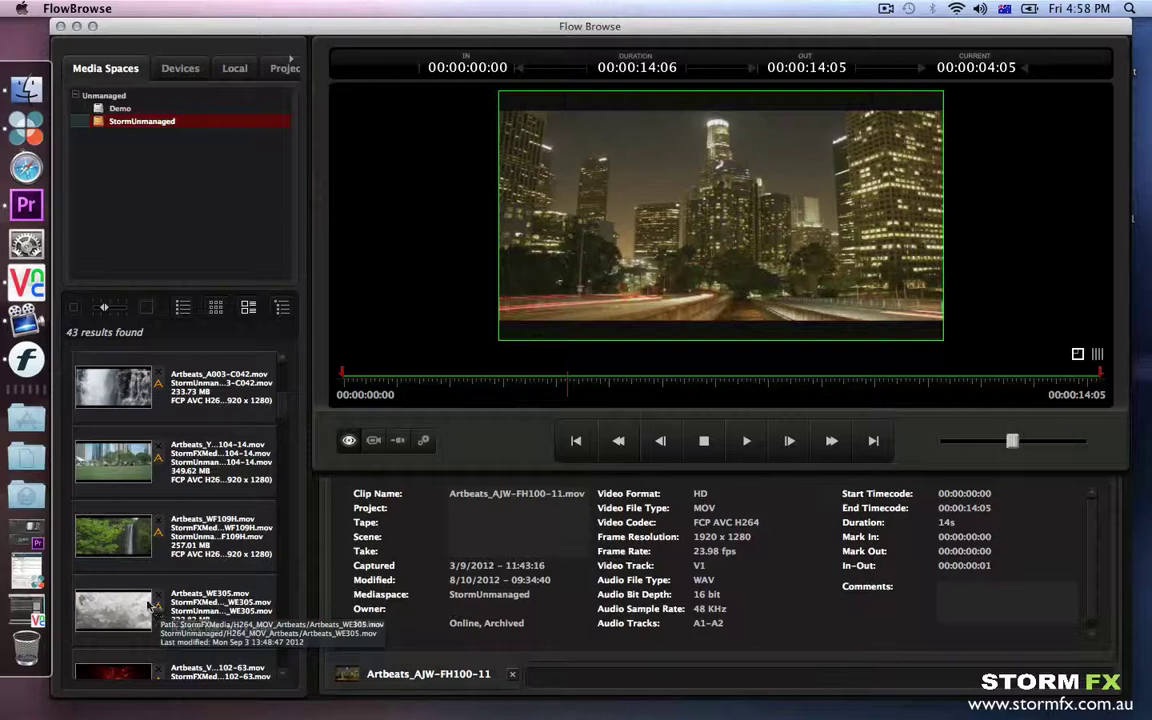
scroll(283, 395, "up", 5)
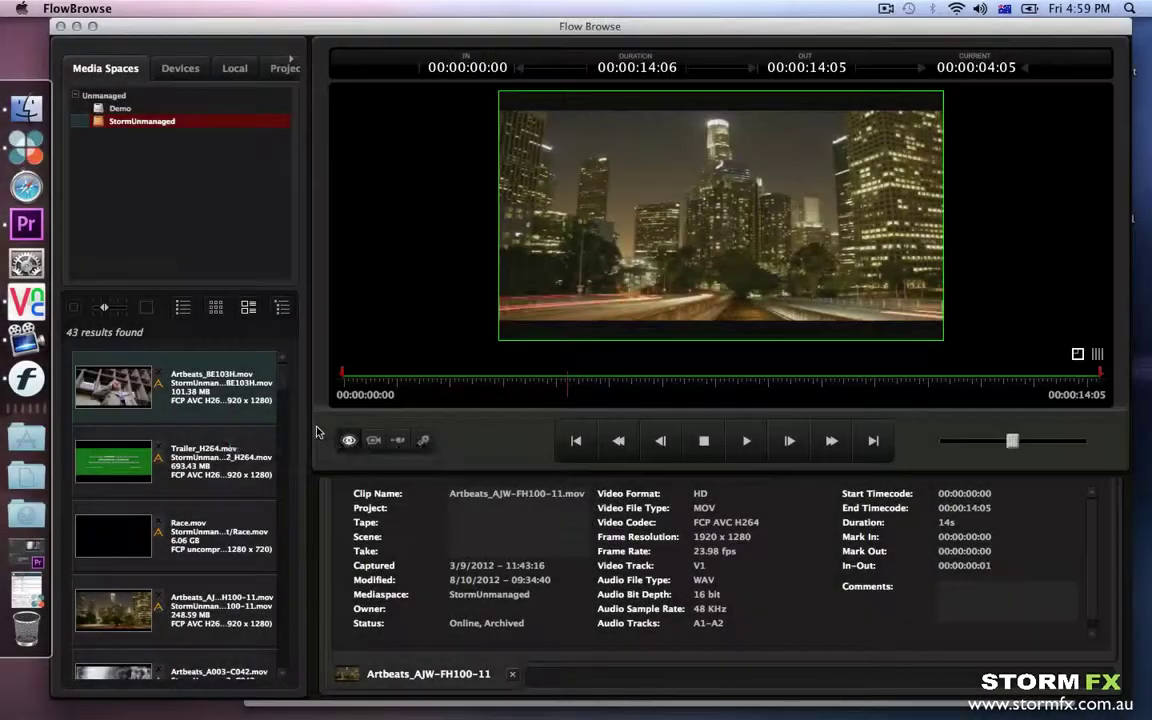
Delete Artbeats_BE103H.mov's media files so it shows [deleted] with status Archived.
left_click(127, 398)
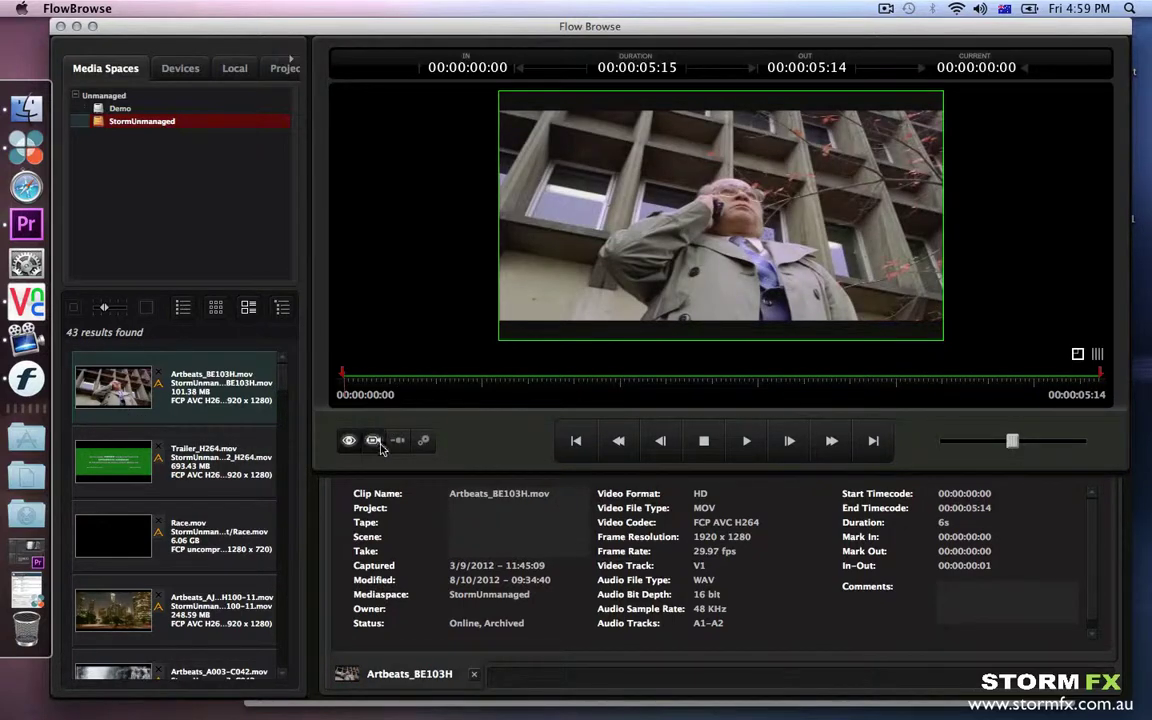
right_click(118, 390)
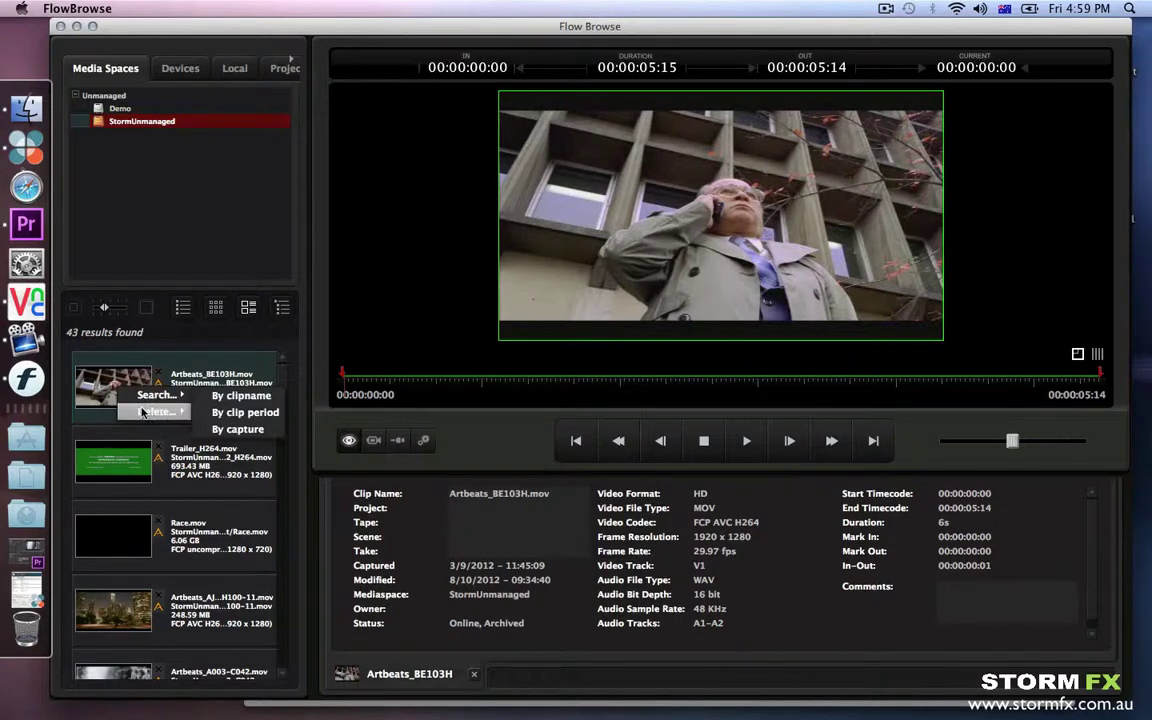
mouse_move(160, 411)
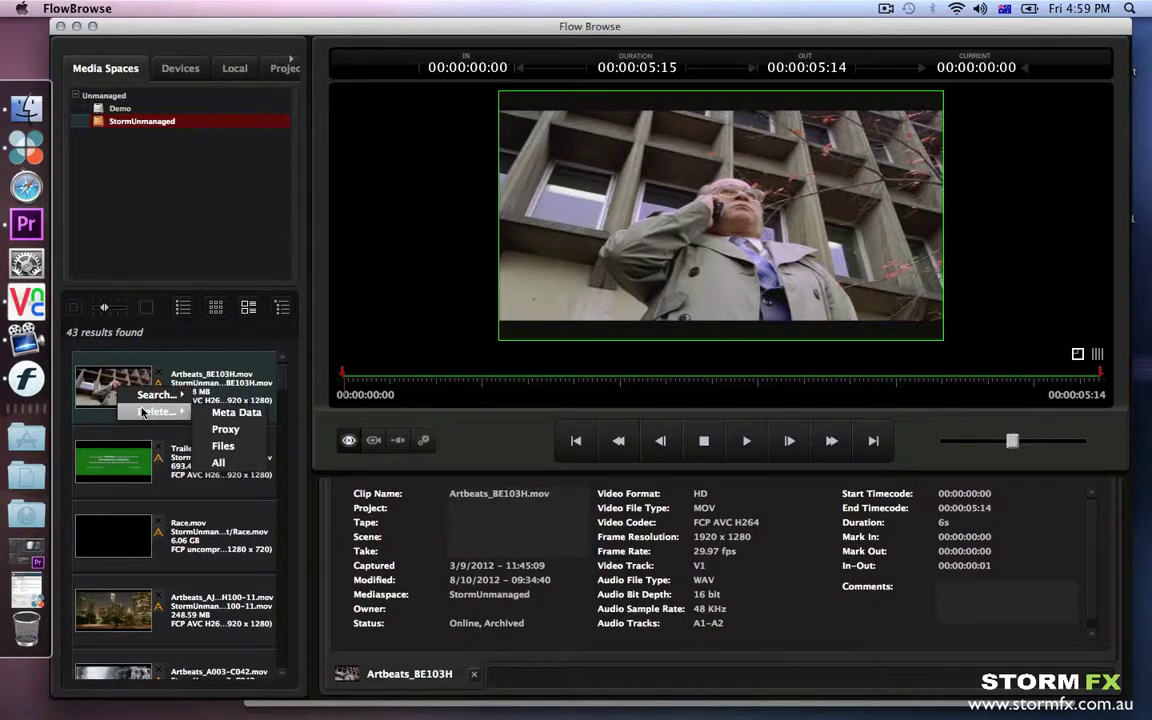
left_click(212, 448)
left_click(781, 506)
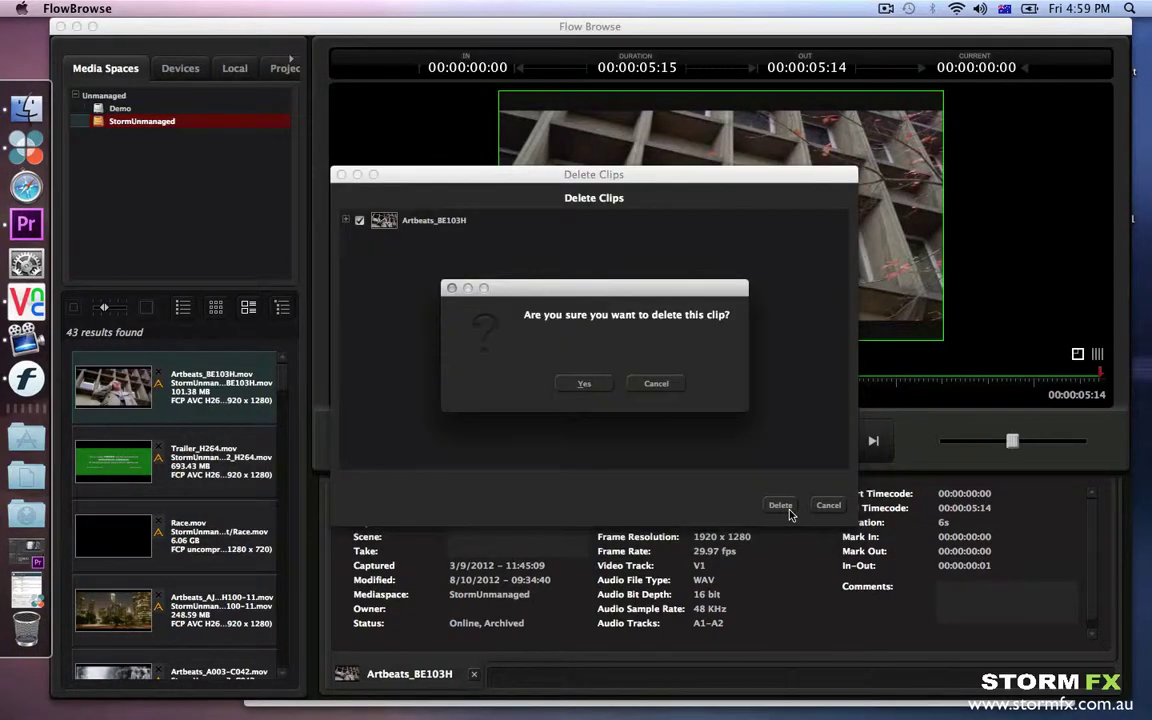
left_click(584, 383)
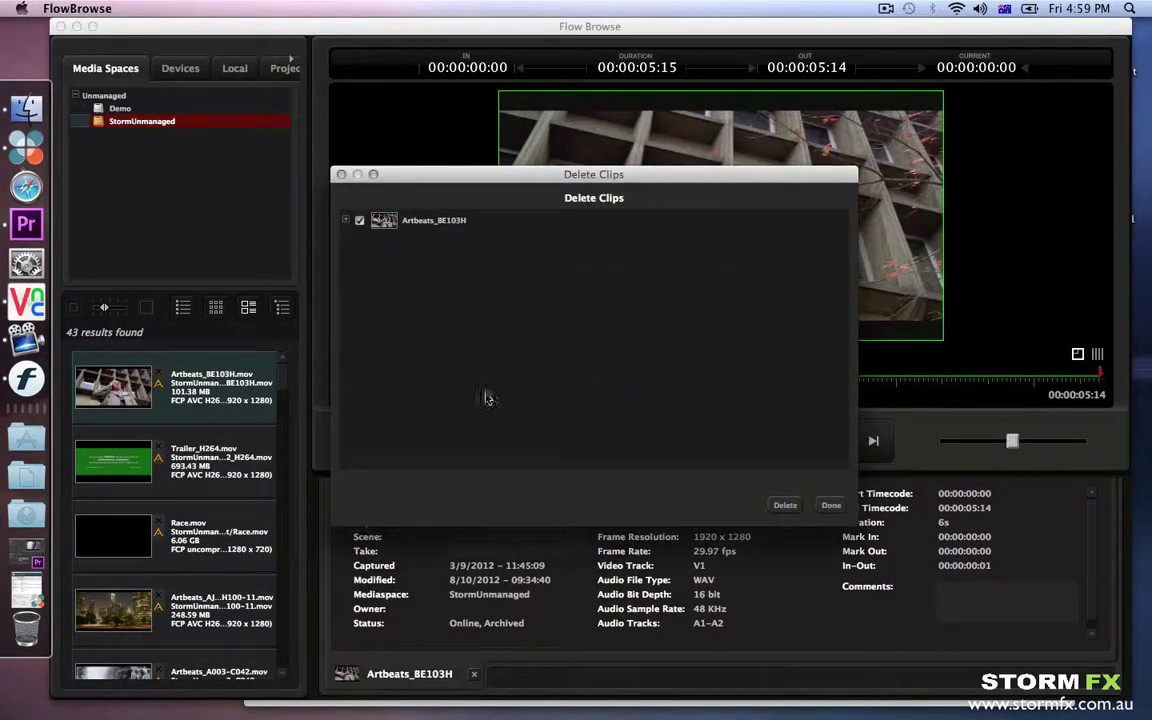
left_click(831, 505)
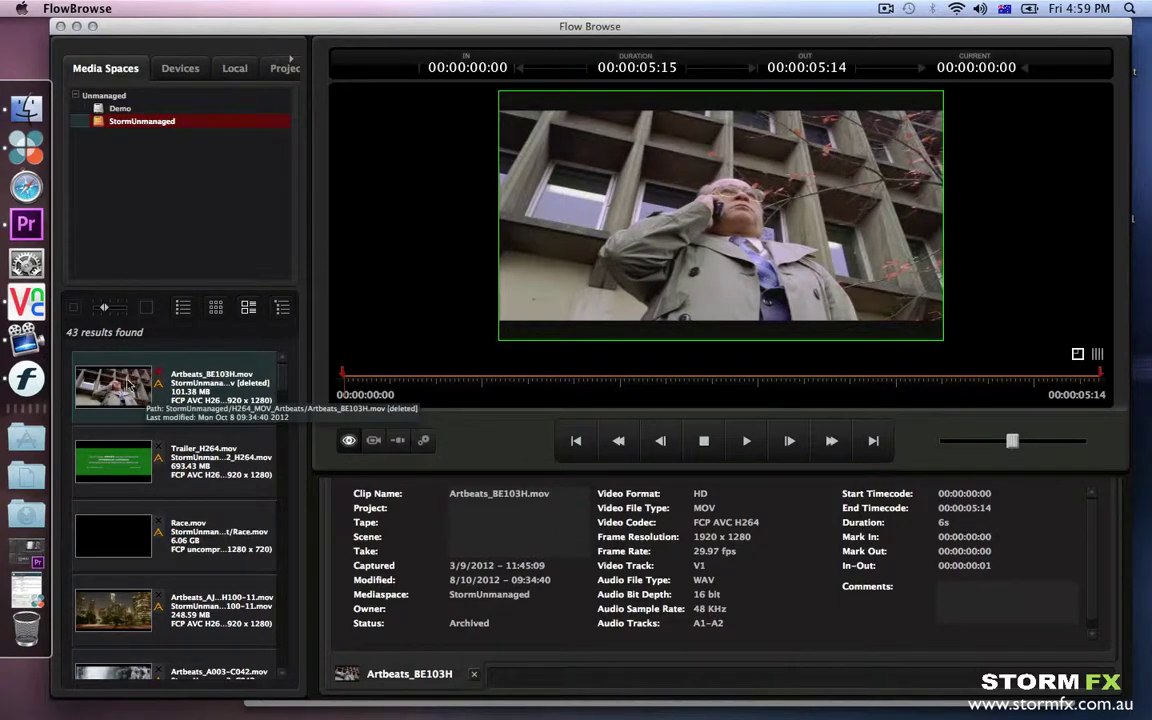
left_click_drag(383, 348, 506, 375)
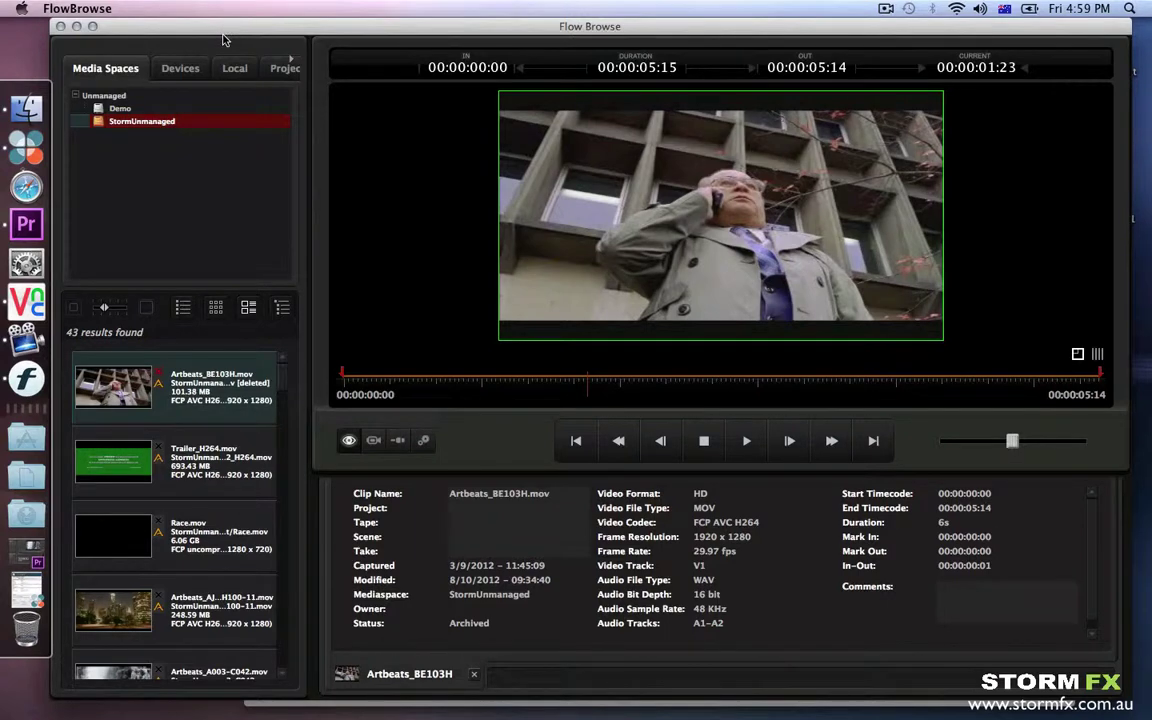
Open the Assistant2 project in Premiere Pro and arrange it beside Flow Browse.
left_click_drag(225, 37, 443, 37)
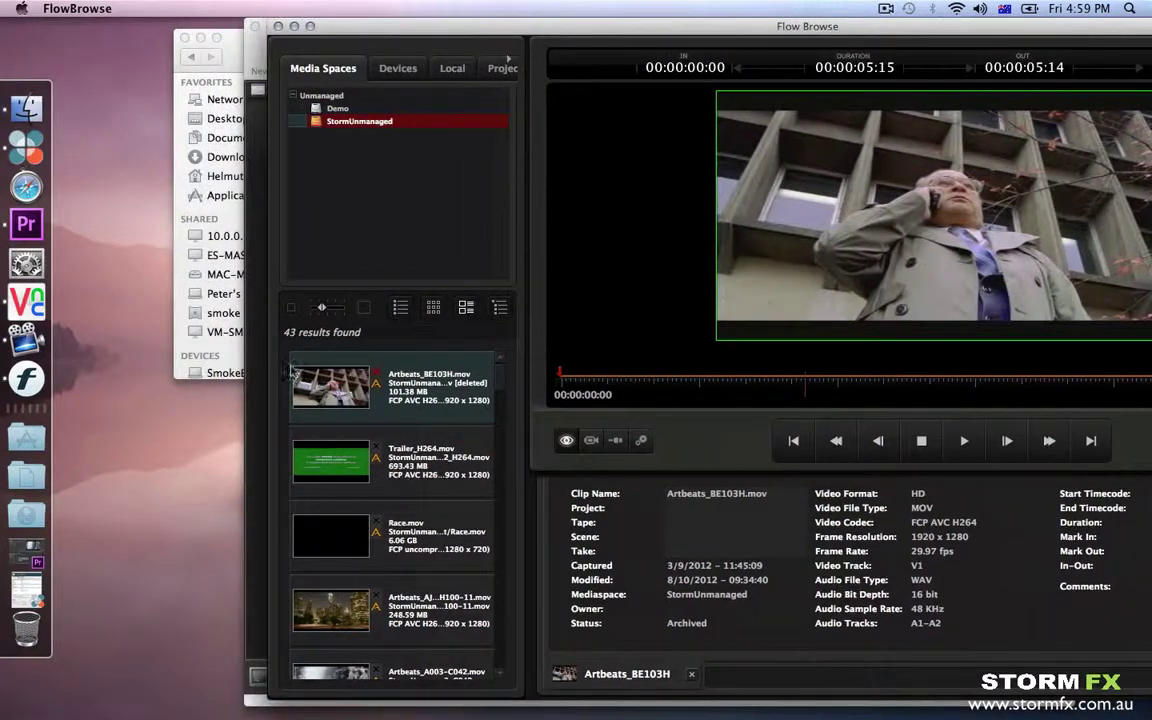
left_click_drag(342, 33, 278, 33)
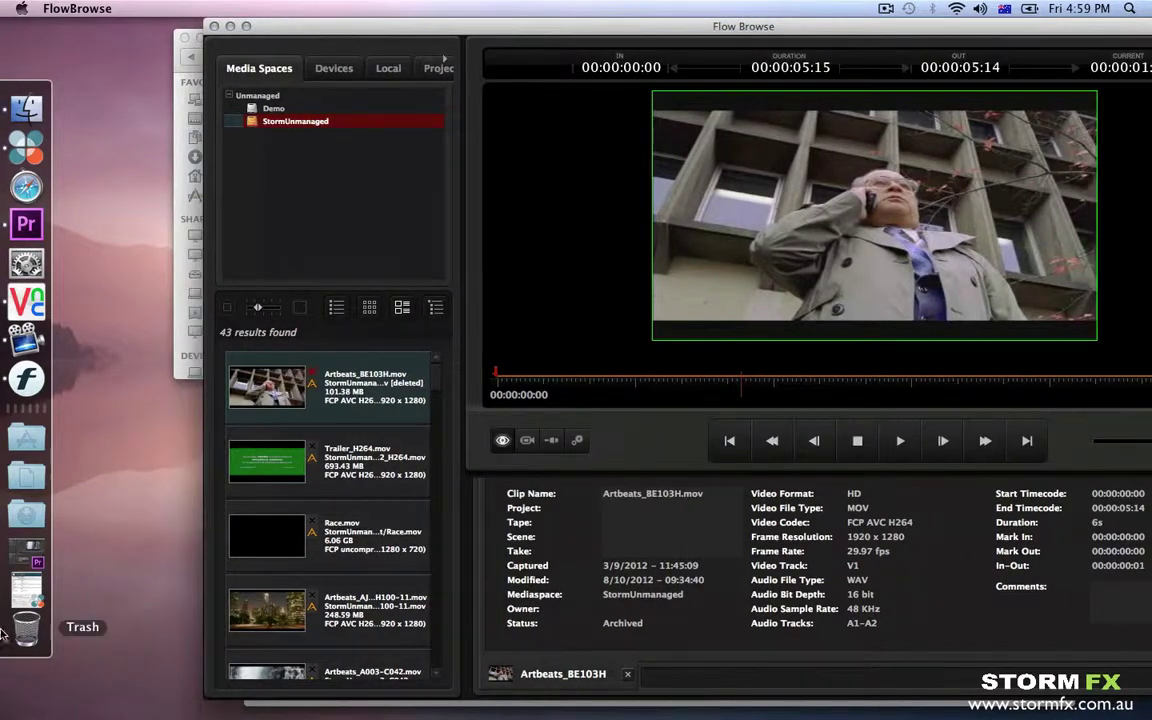
left_click(27, 565)
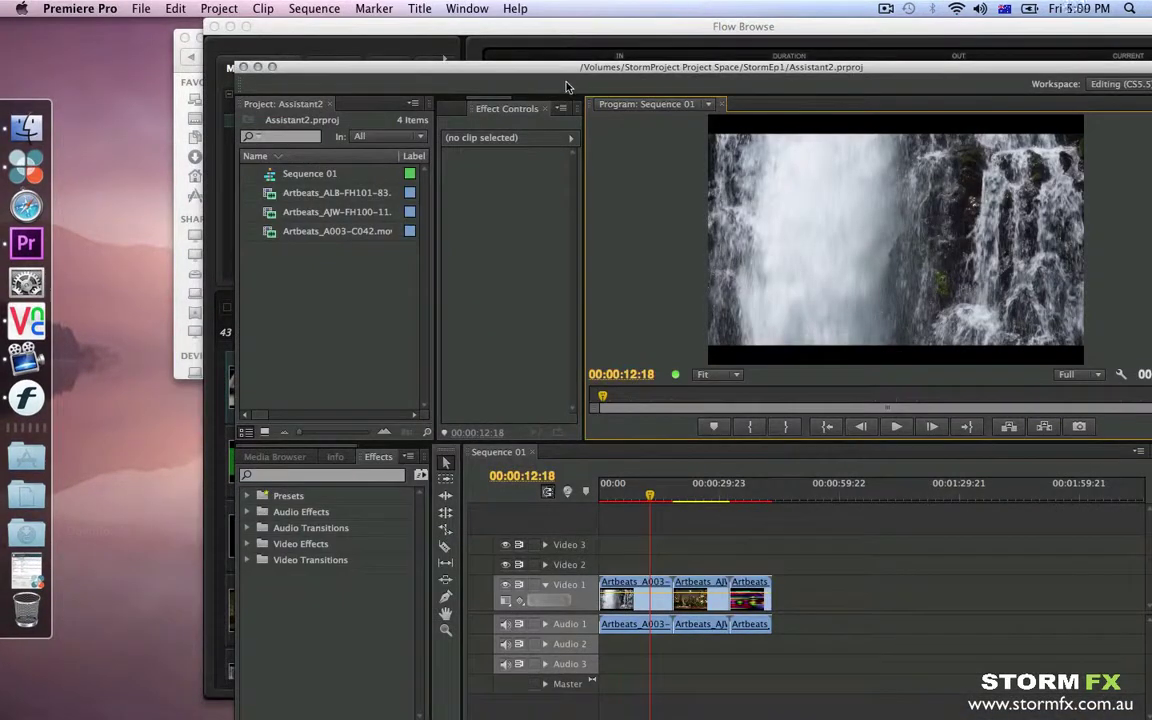
left_click_drag(571, 76, 407, 29)
Import Artbeats_BE103H from Flow Browse into Premiere's Project panel and expand its new bin.
key("super+Tab")
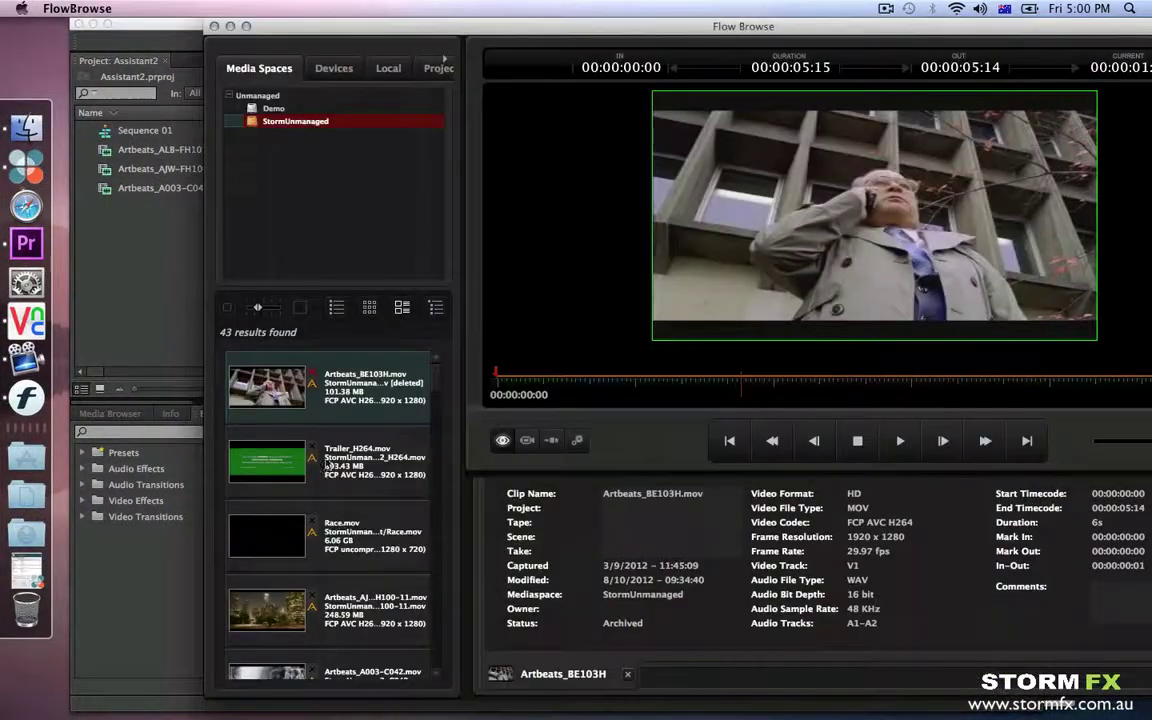
left_click_drag(257, 400, 118, 265)
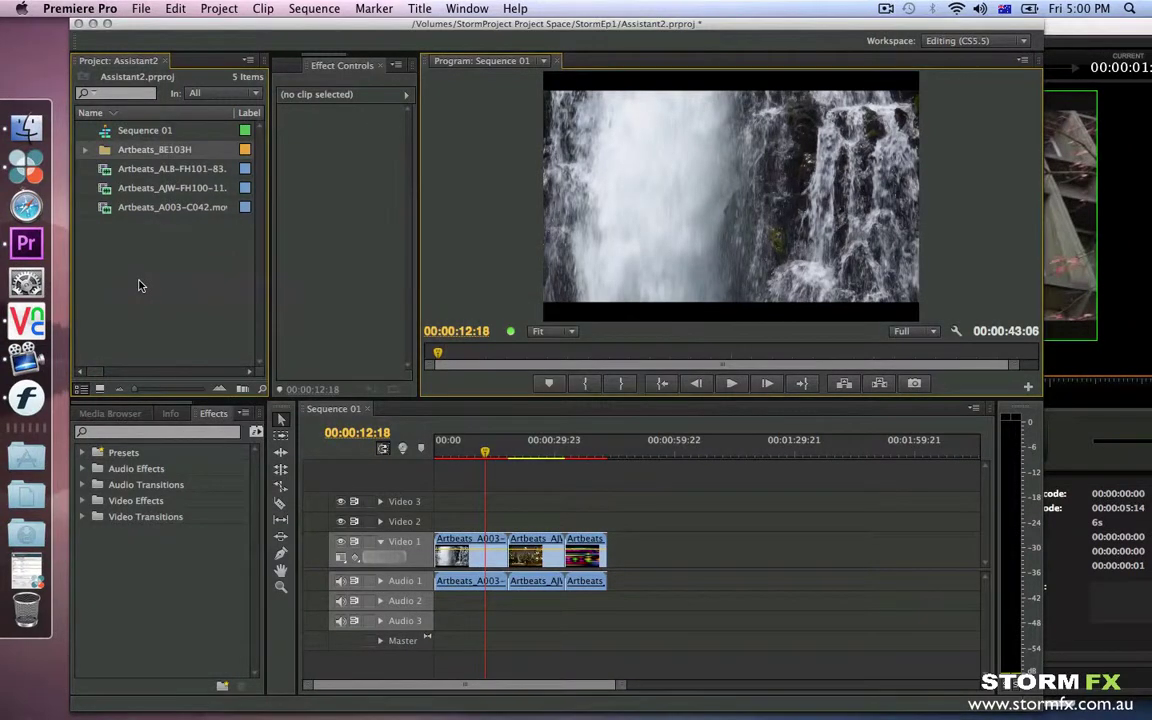
left_click(85, 149)
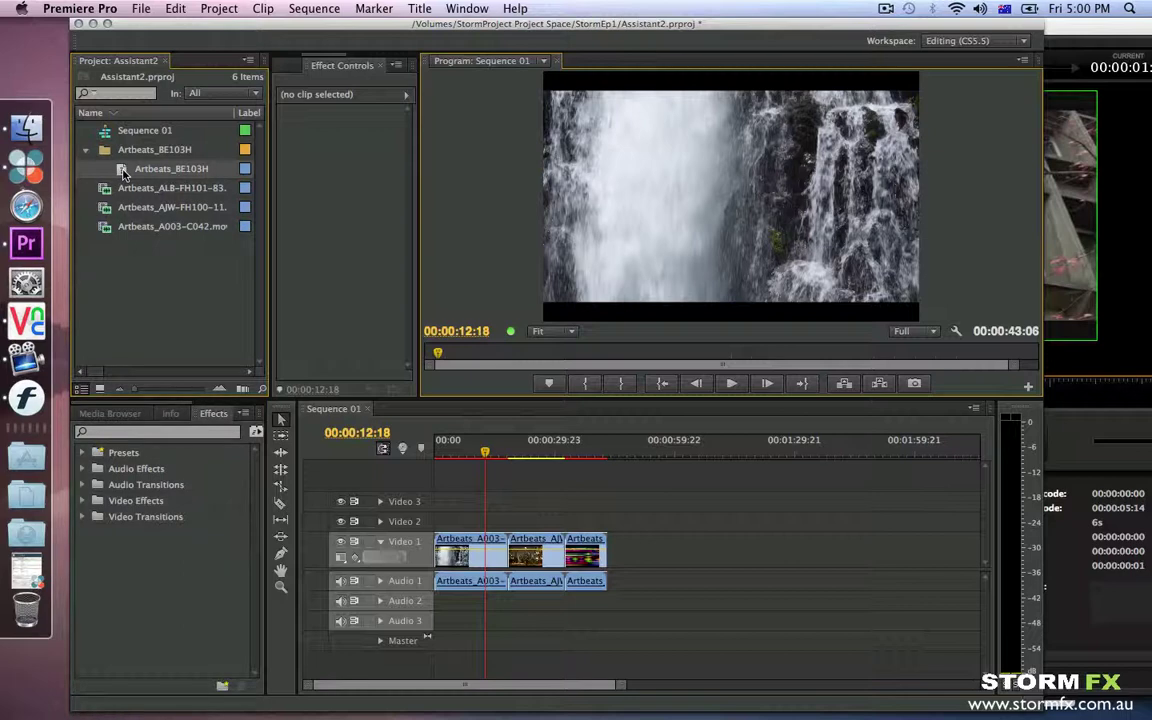
left_click(123, 172)
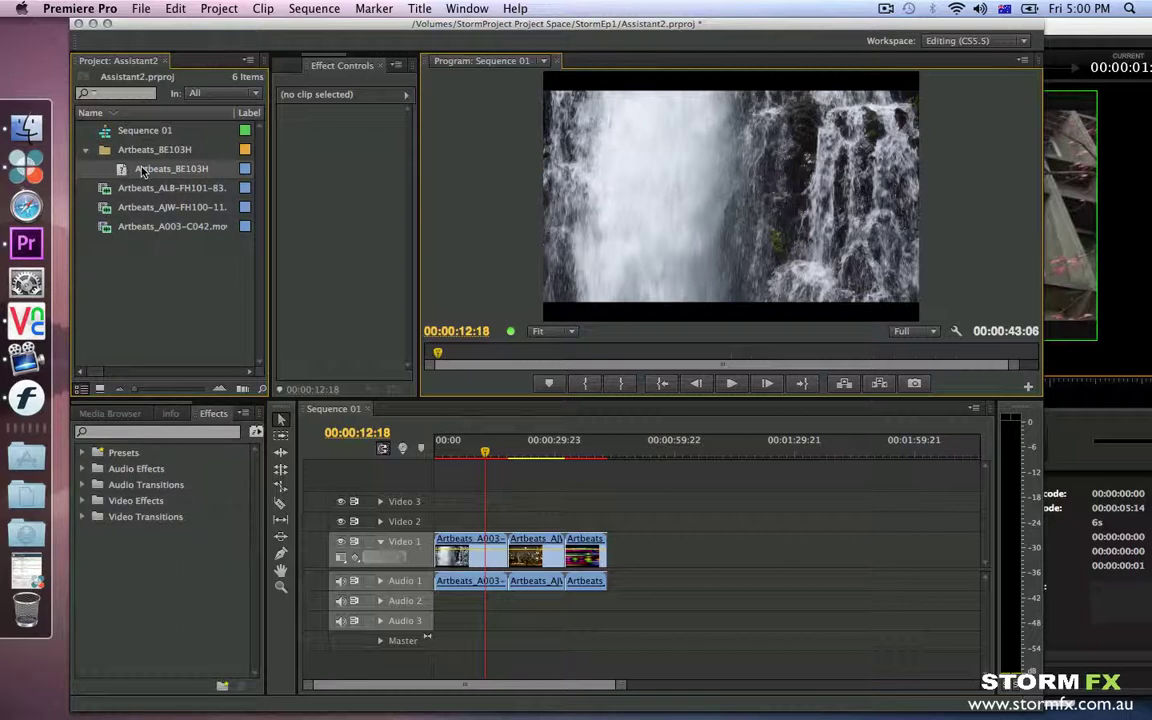
left_click(1094, 36)
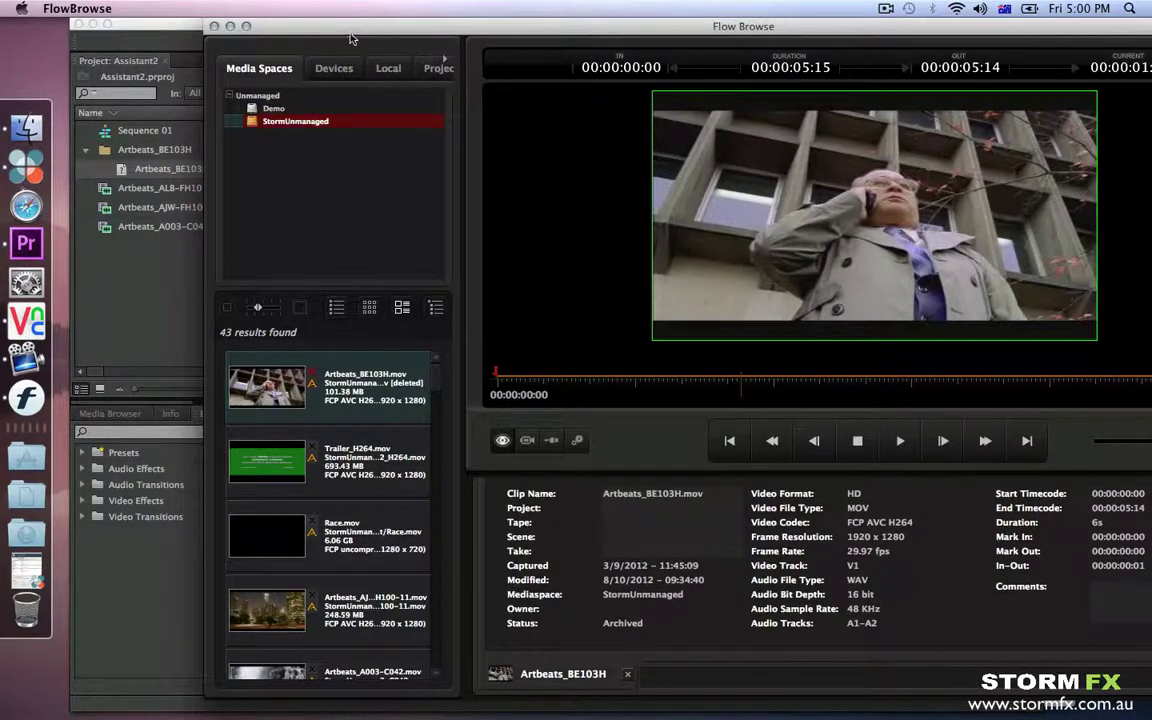
Create Restore Job 1 for the archived Artbeats_BE103H clip in the Ark panel and start it.
left_click_drag(350, 38, 227, 38)
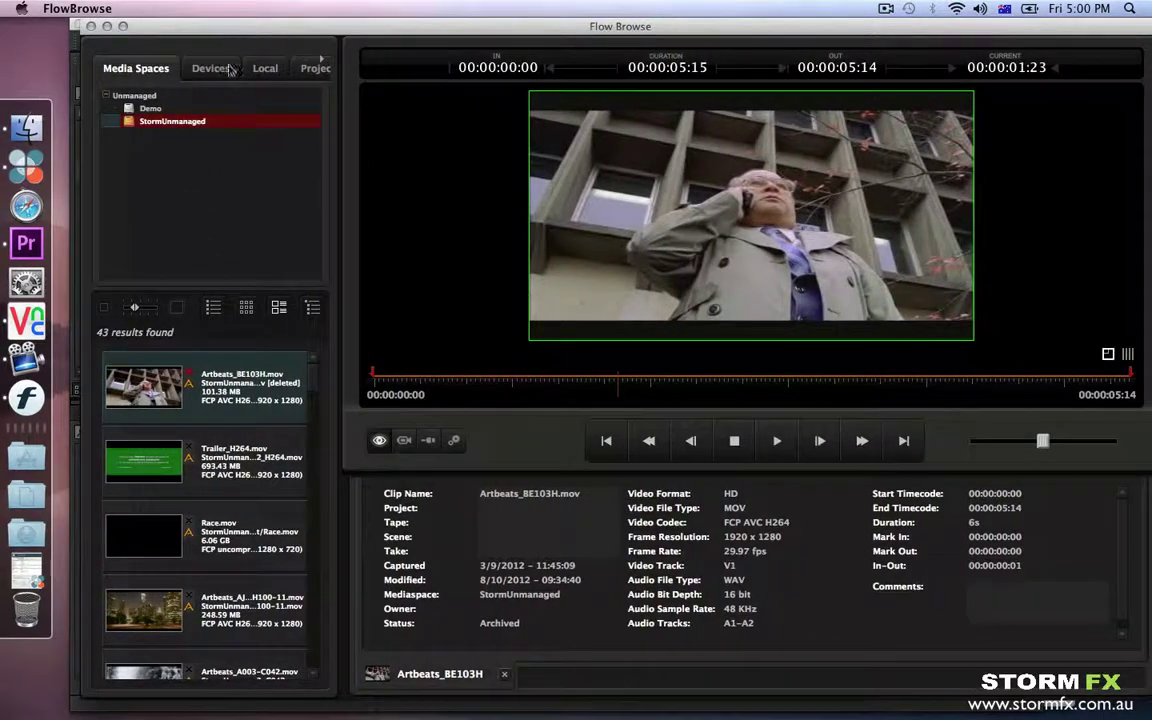
left_click(319, 62)
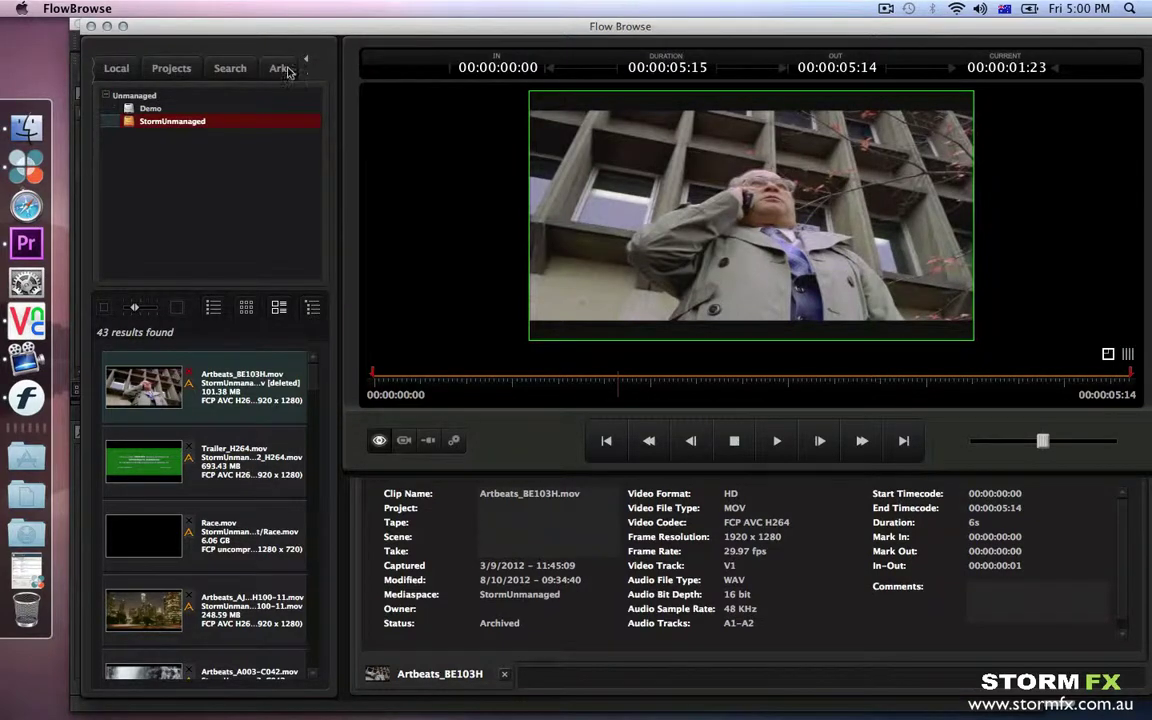
left_click(284, 69)
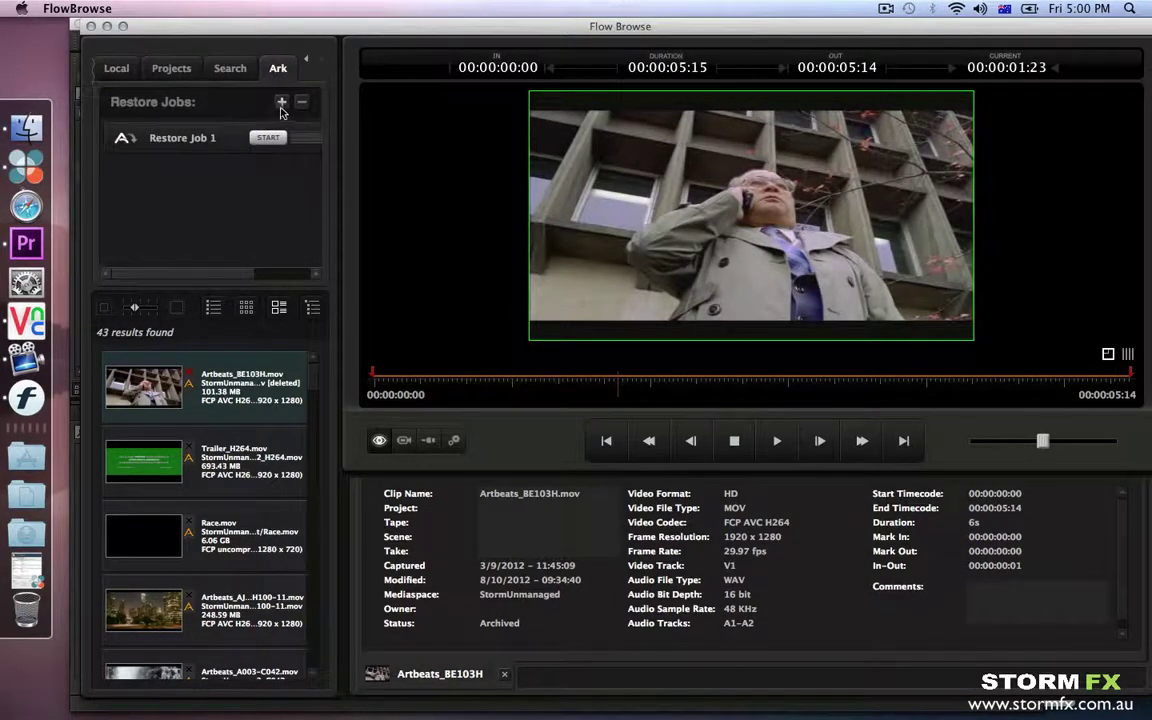
left_click(282, 103)
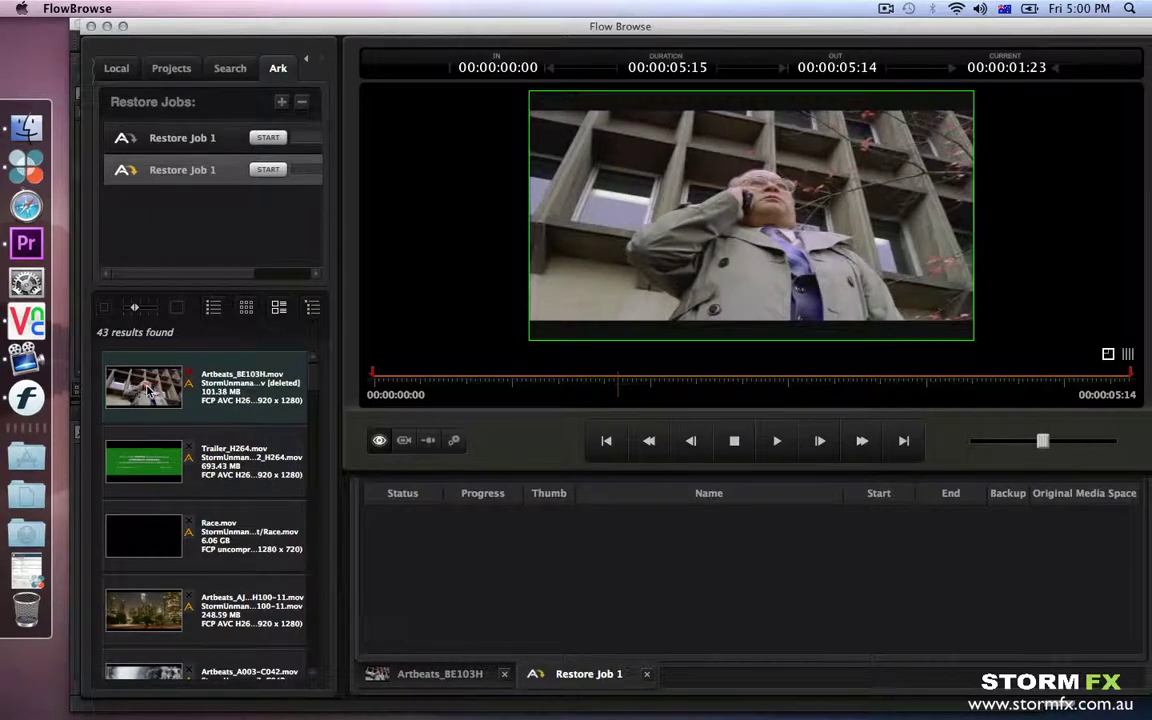
left_click_drag(148, 392, 521, 561)
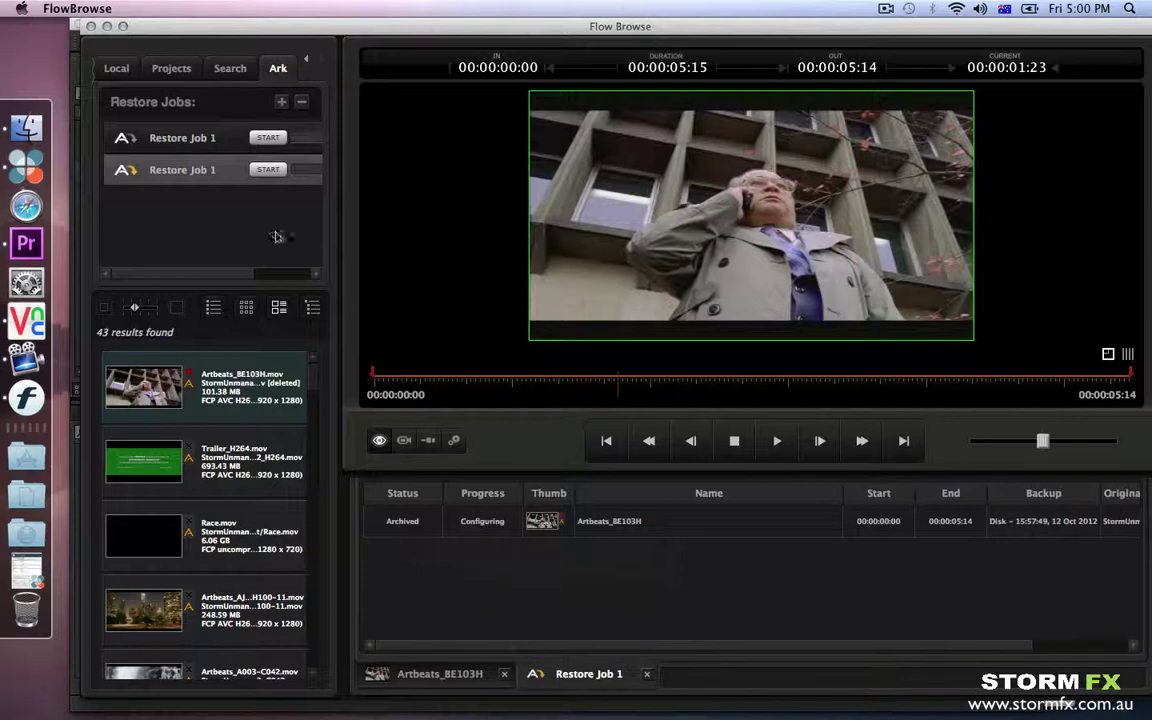
left_click(268, 169)
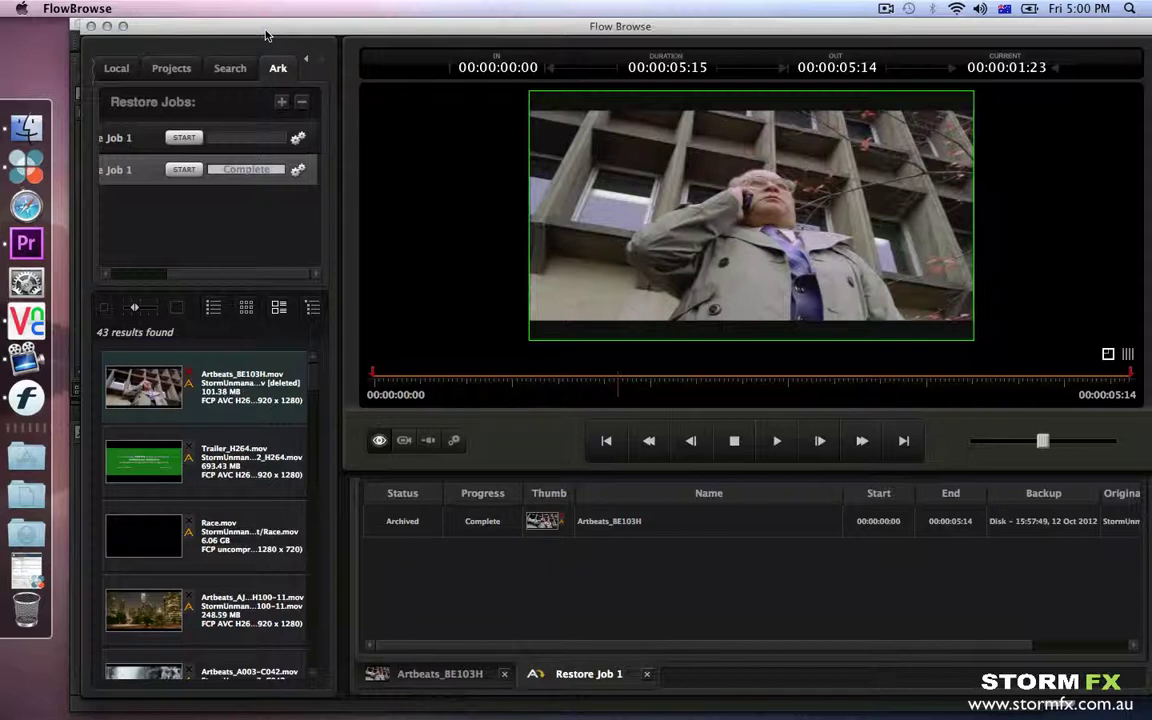
Drag the restored Artbeats_BE103H.mov from Flow Browse into Premiere Pro's Project panel to import it.
left_click_drag(242, 33, 249, 33)
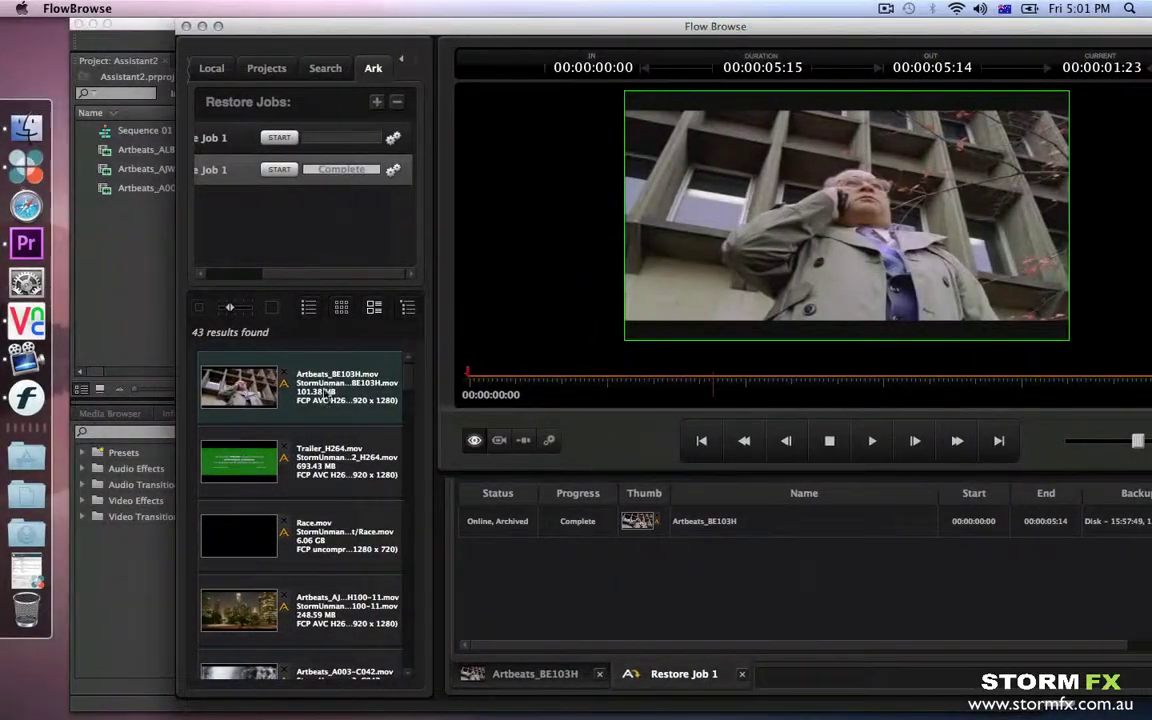
left_click_drag(235, 400, 118, 302)
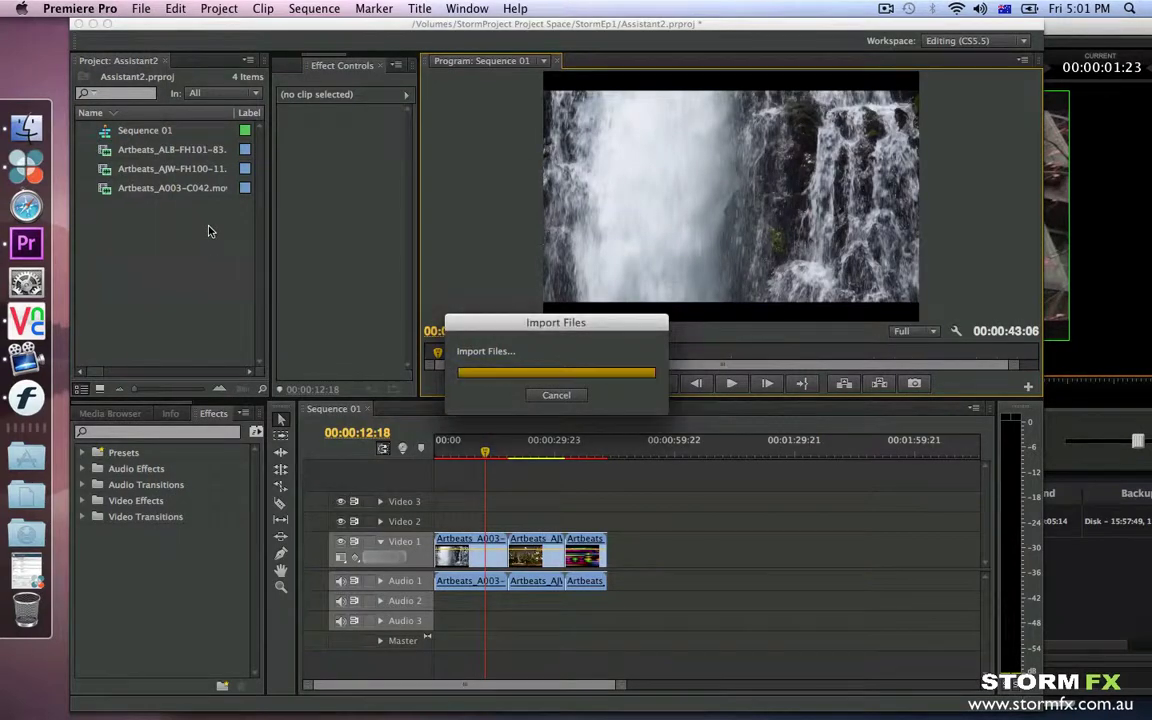
Preview the restored Artbeats_BE103H clip from the Artbeats_BE103H-2 bin in a widened Source monitor, scrubbing its footage.
left_click(84, 150)
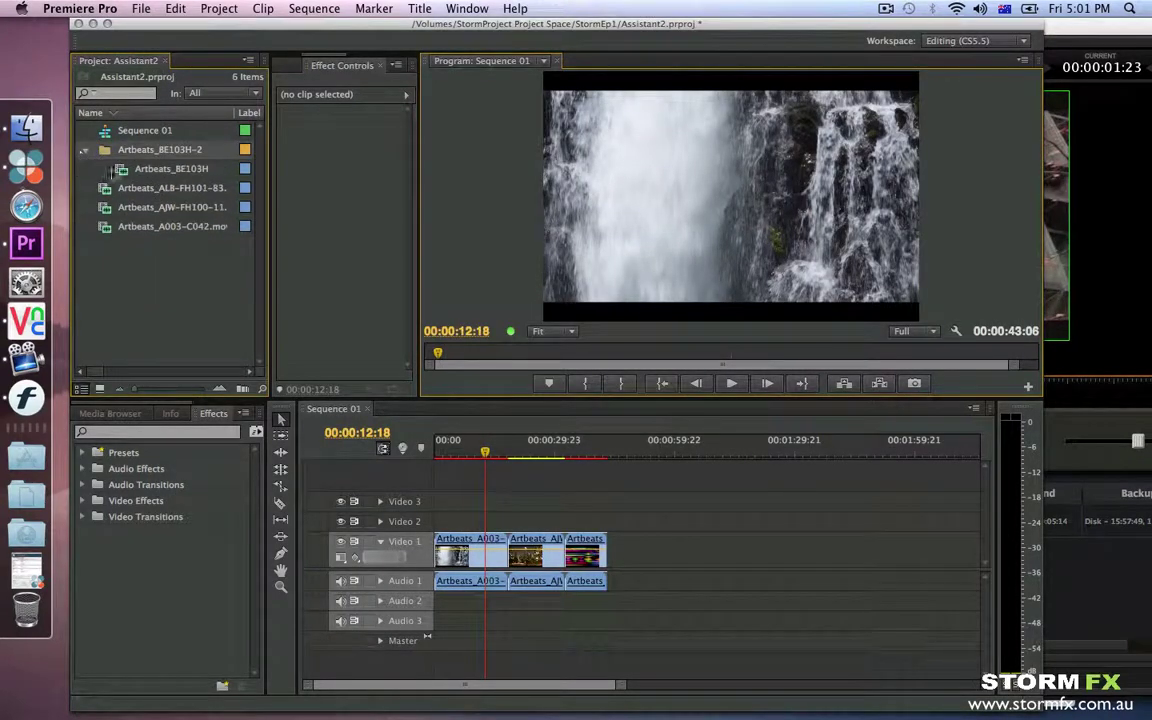
double_click(121, 170)
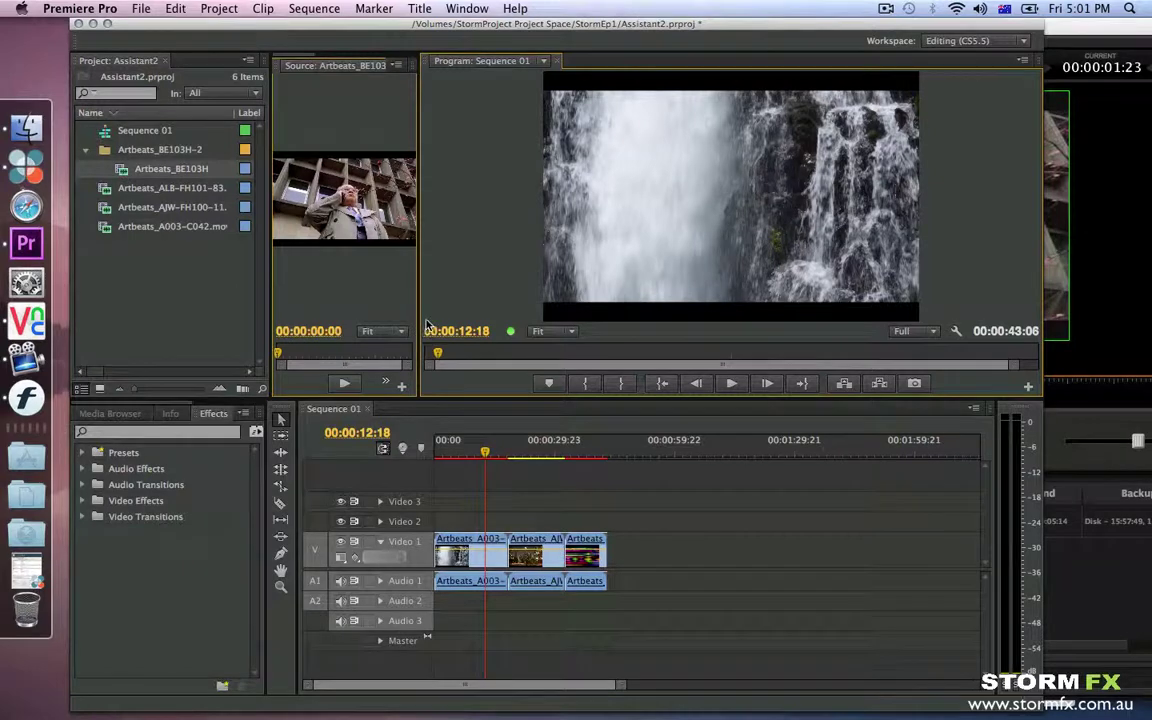
left_click_drag(417, 318, 612, 318)
left_click(295, 355)
left_click_drag(295, 355, 361, 357)
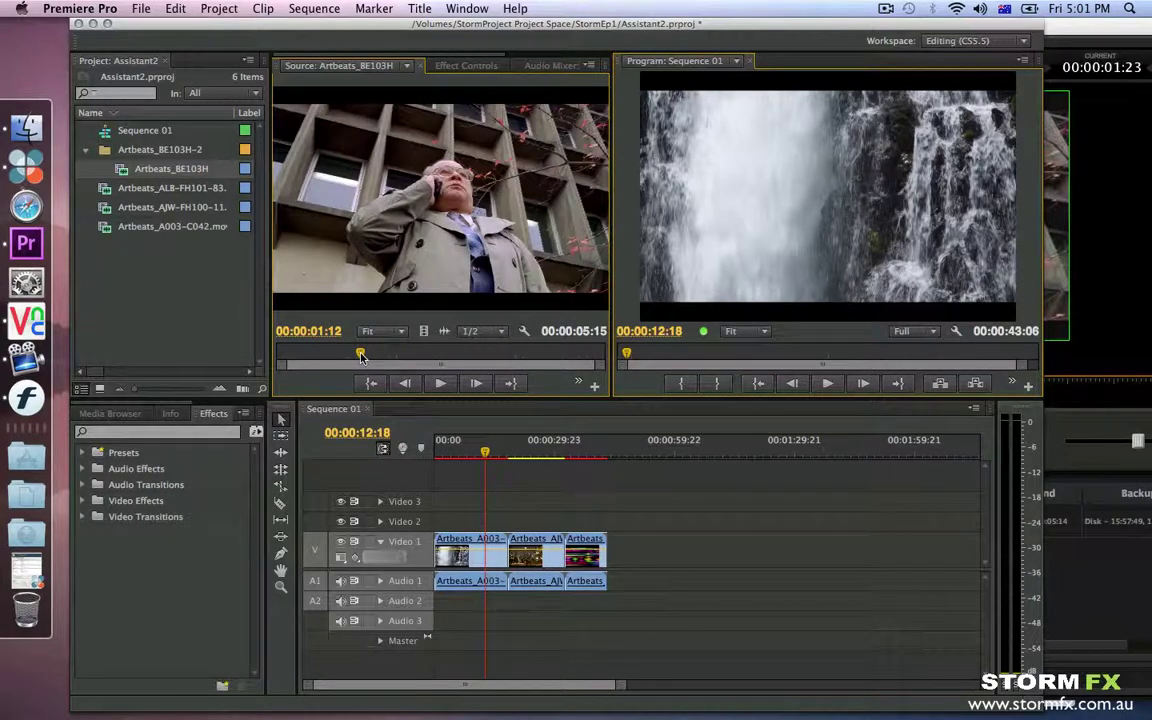